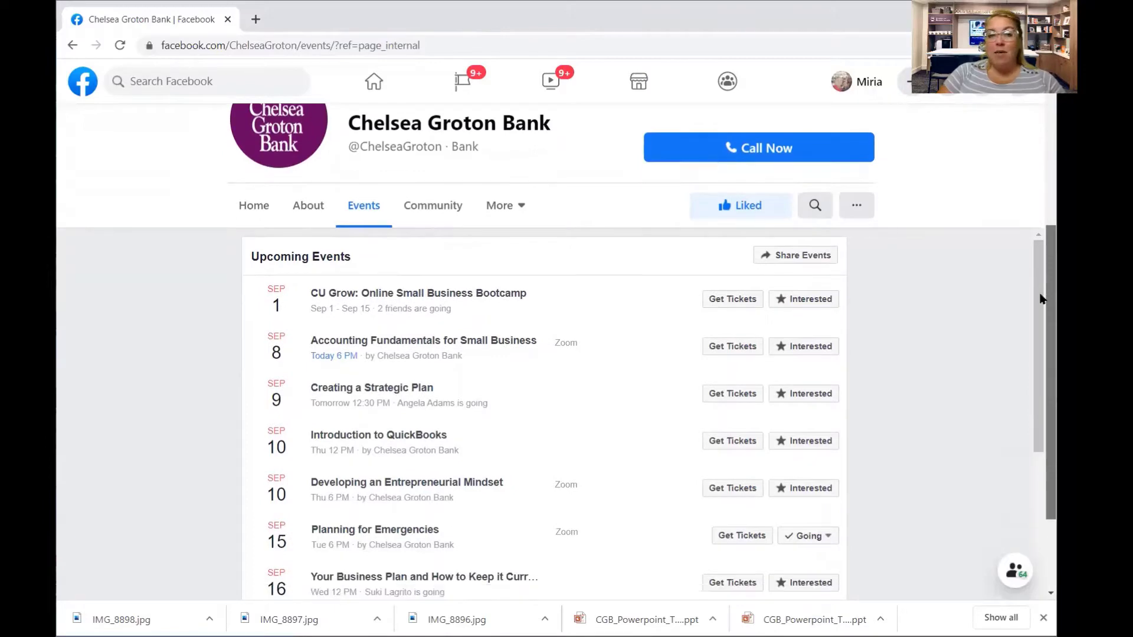
mouse_move(443, 302)
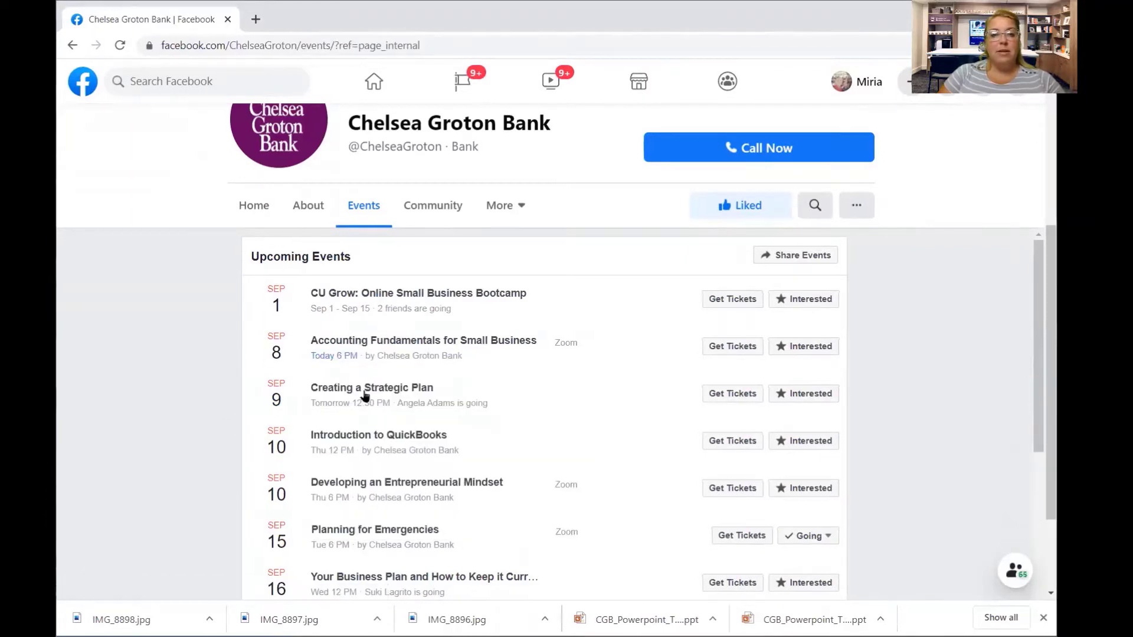
mouse_move(364, 396)
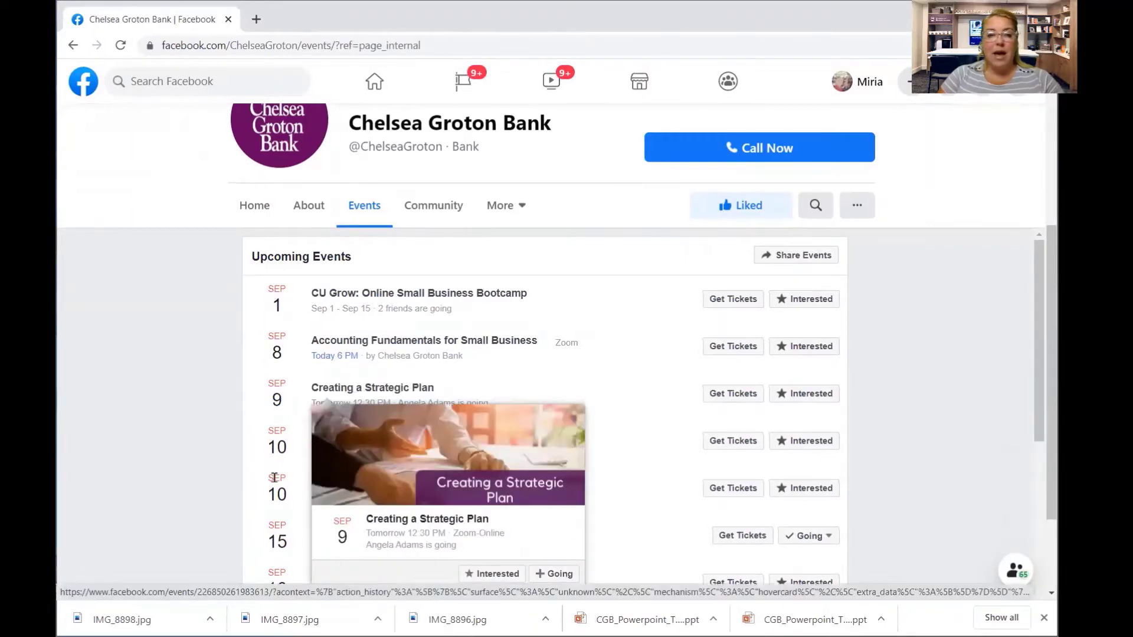
mouse_move(347, 437)
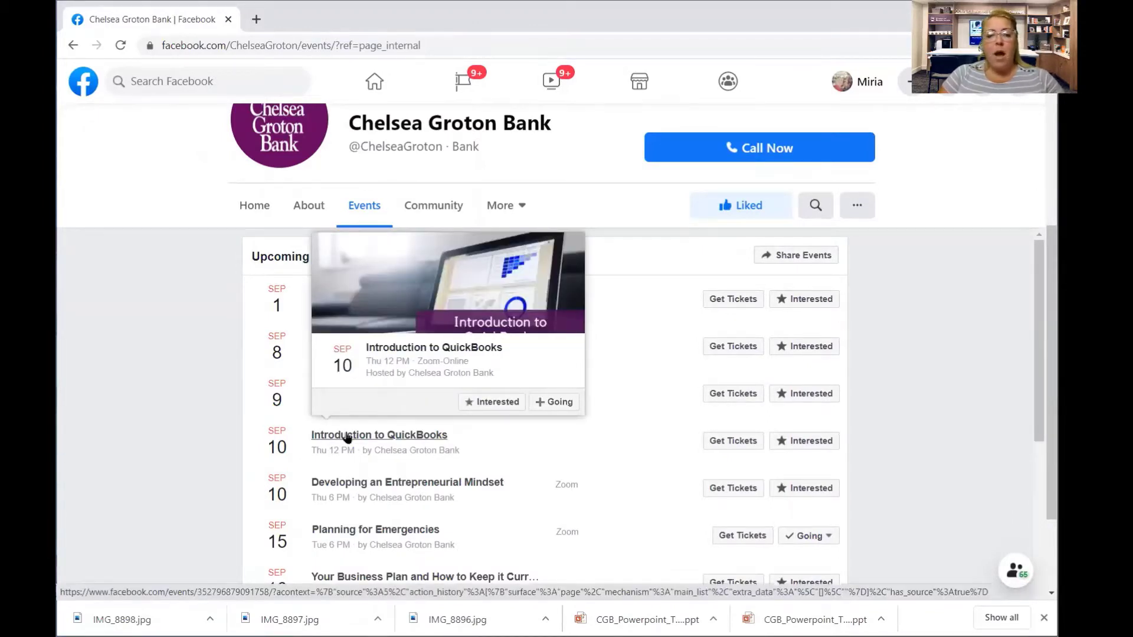
scroll(1037, 314, down, 1)
scroll(1037, 314, down, 4)
scroll(1012, 428, down, 3)
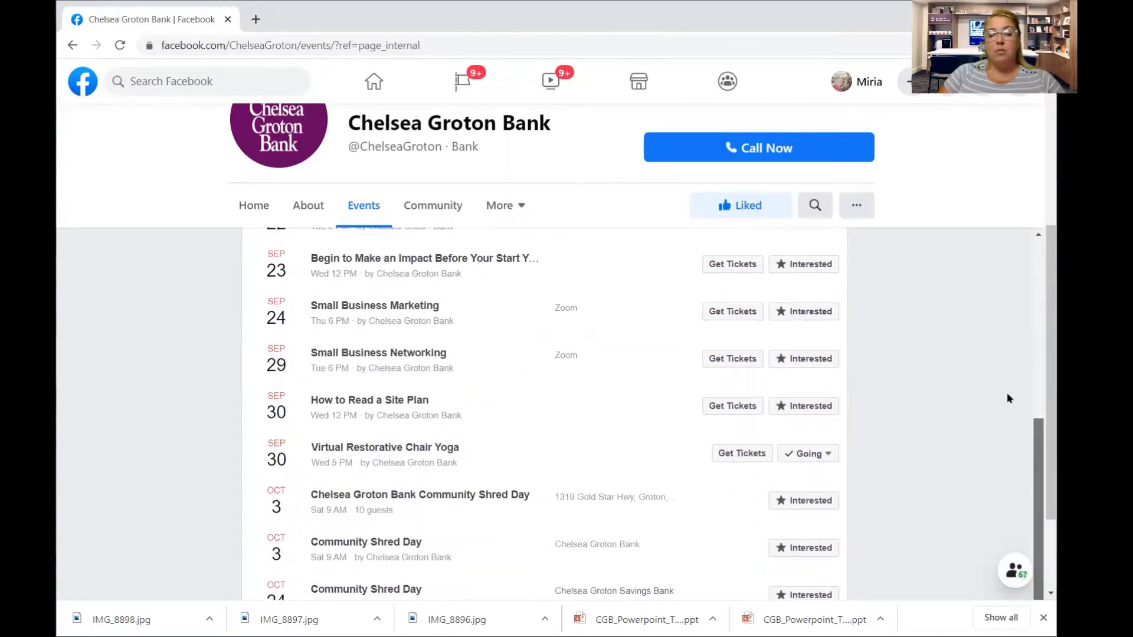
scroll(1012, 354, up, 7)
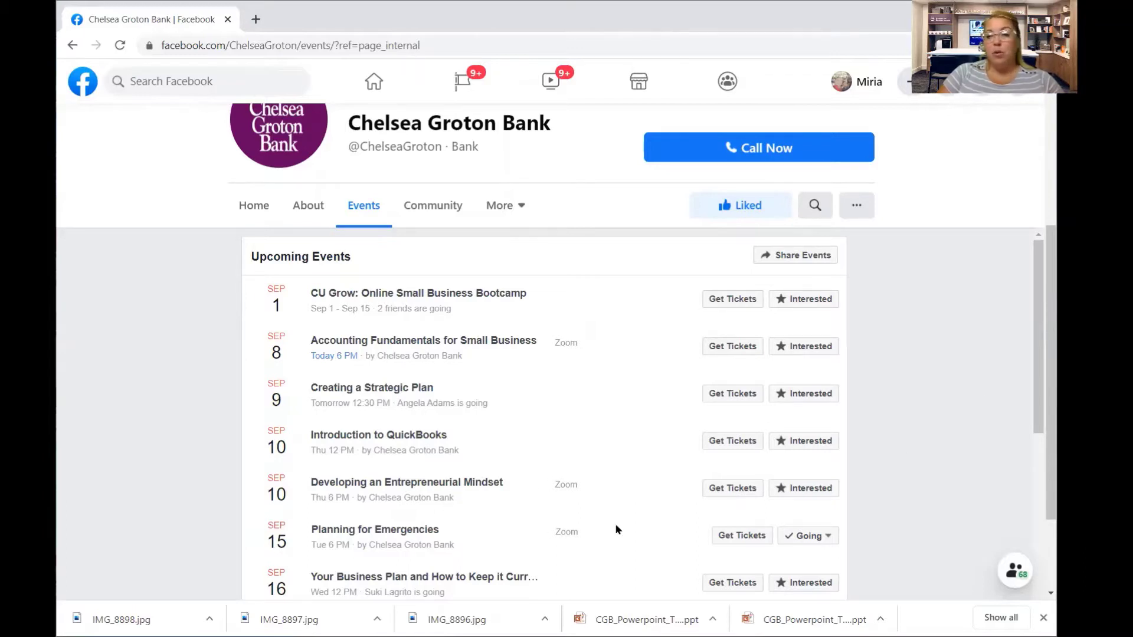
drag(1029, 348, 1006, 516)
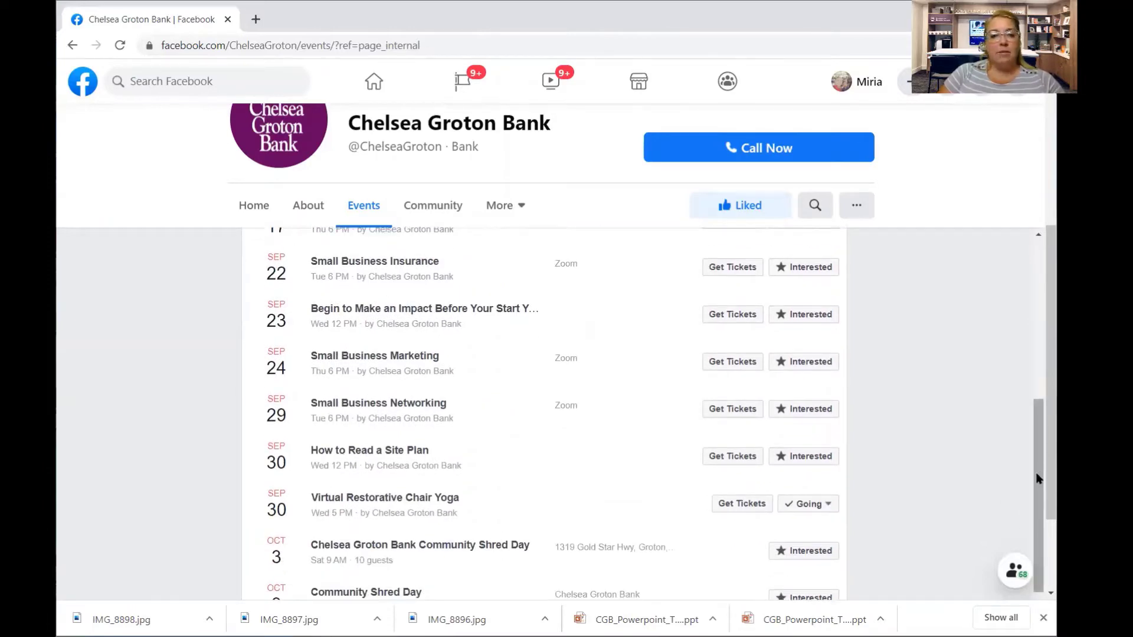
drag(1037, 475, 1021, 328)
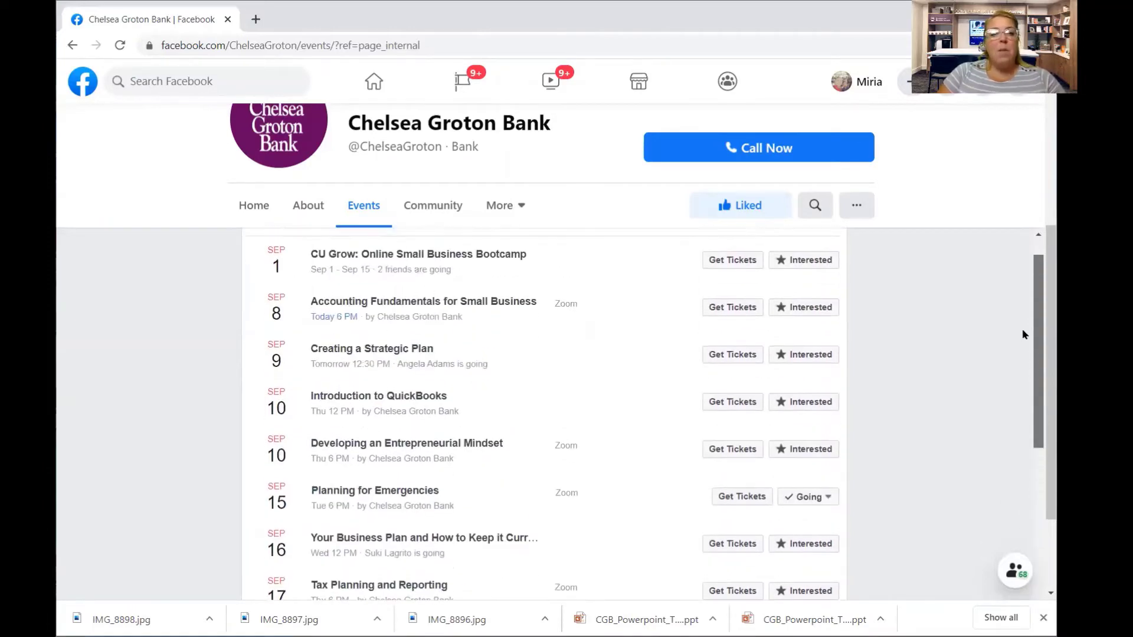
Open the Introduction to QuickBooks event page and expand its full description.
click(389, 406)
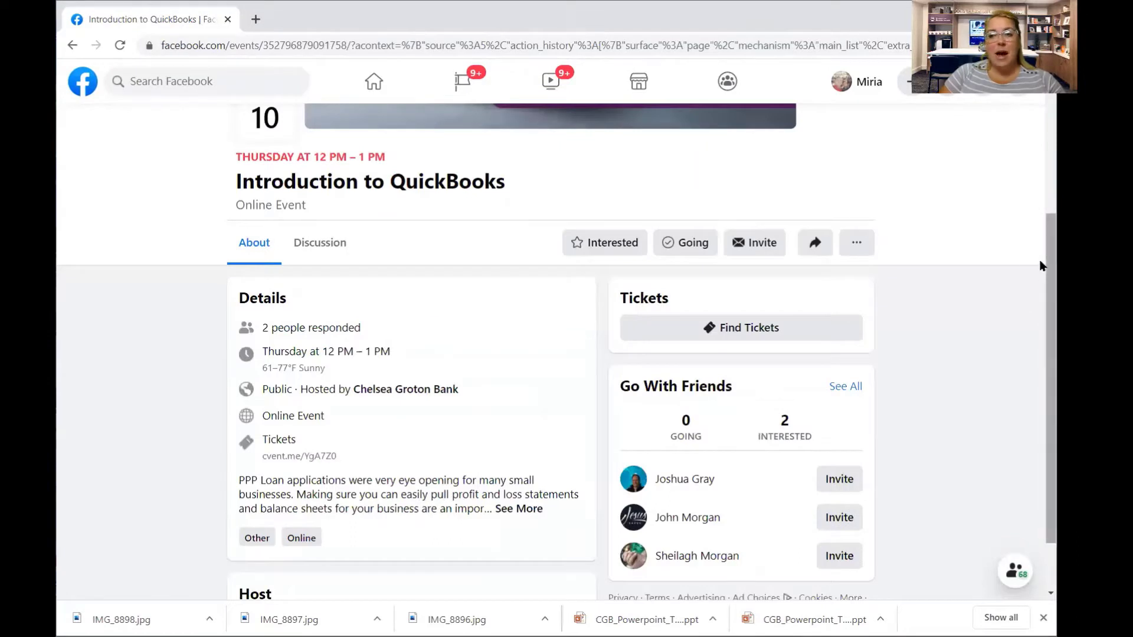
scroll(1039, 302, down, 2)
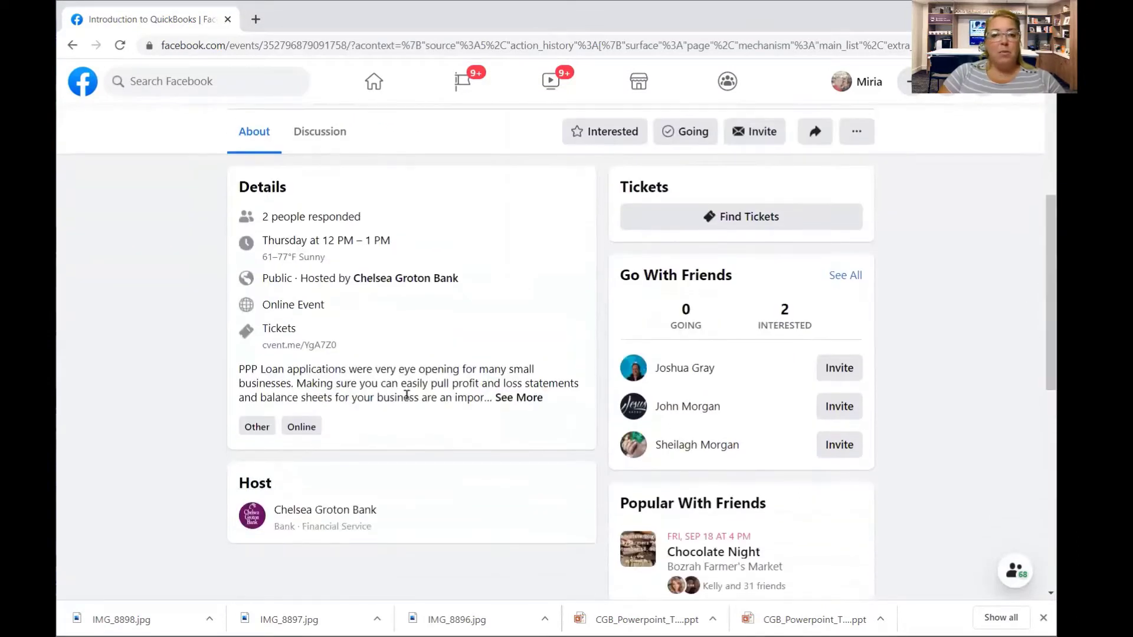
click(512, 400)
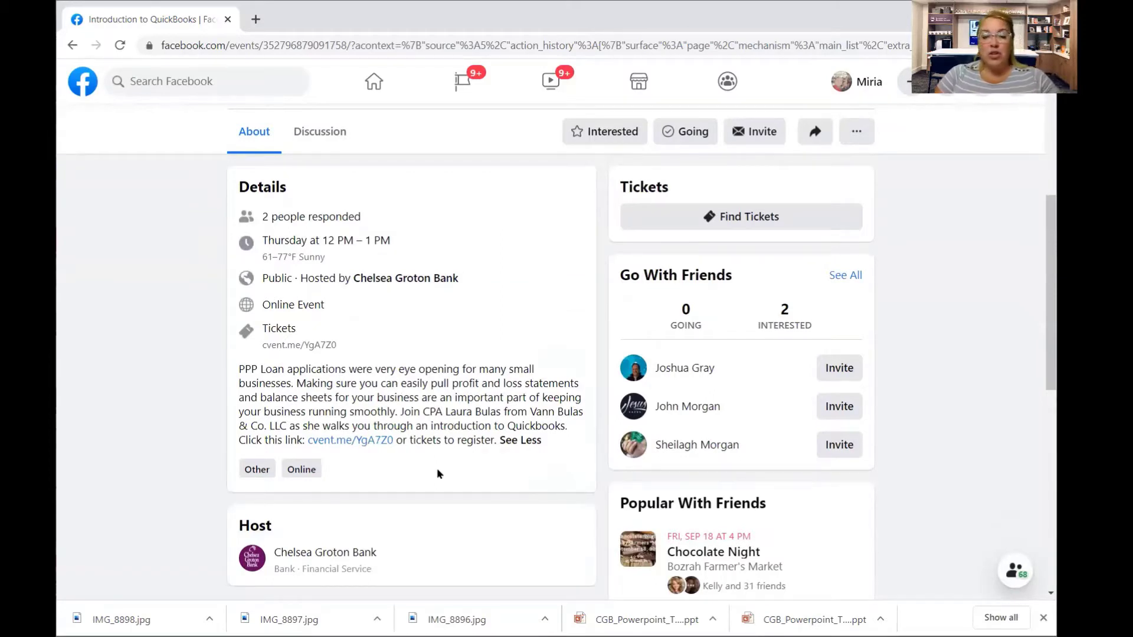
Mark yourself as Going, then follow the cvent.me registration link in the description.
click(694, 132)
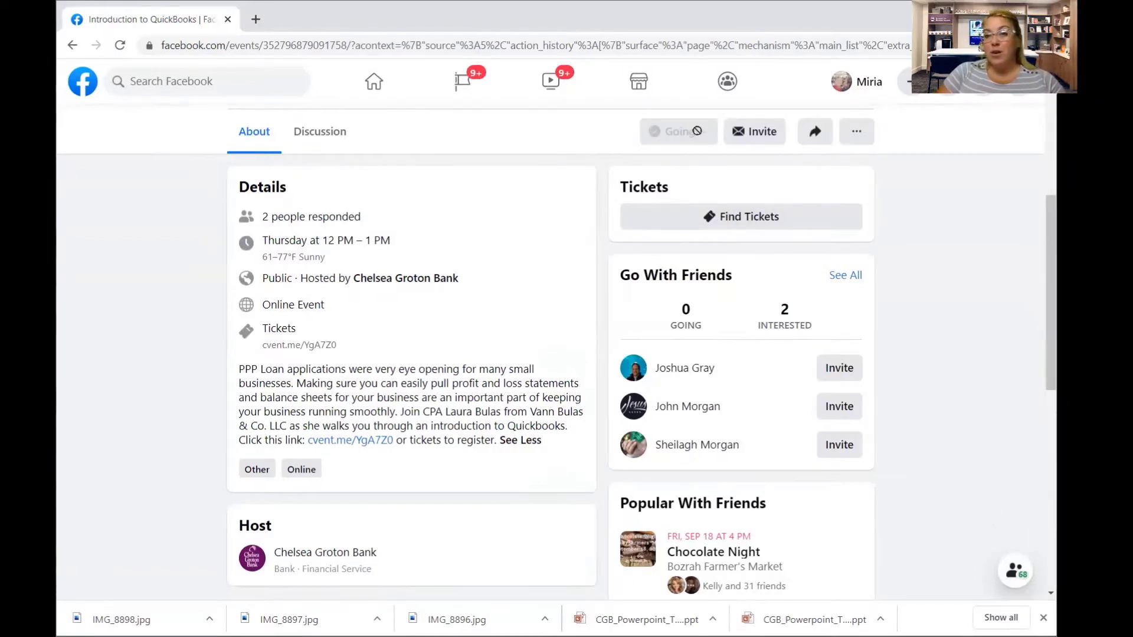
click(955, 276)
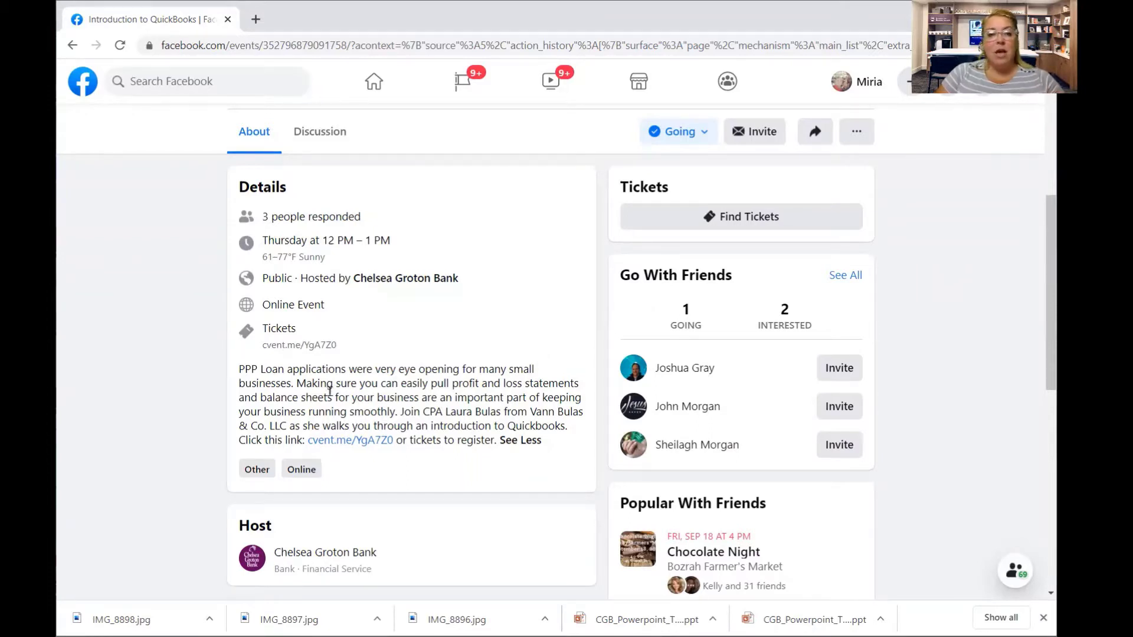
click(358, 448)
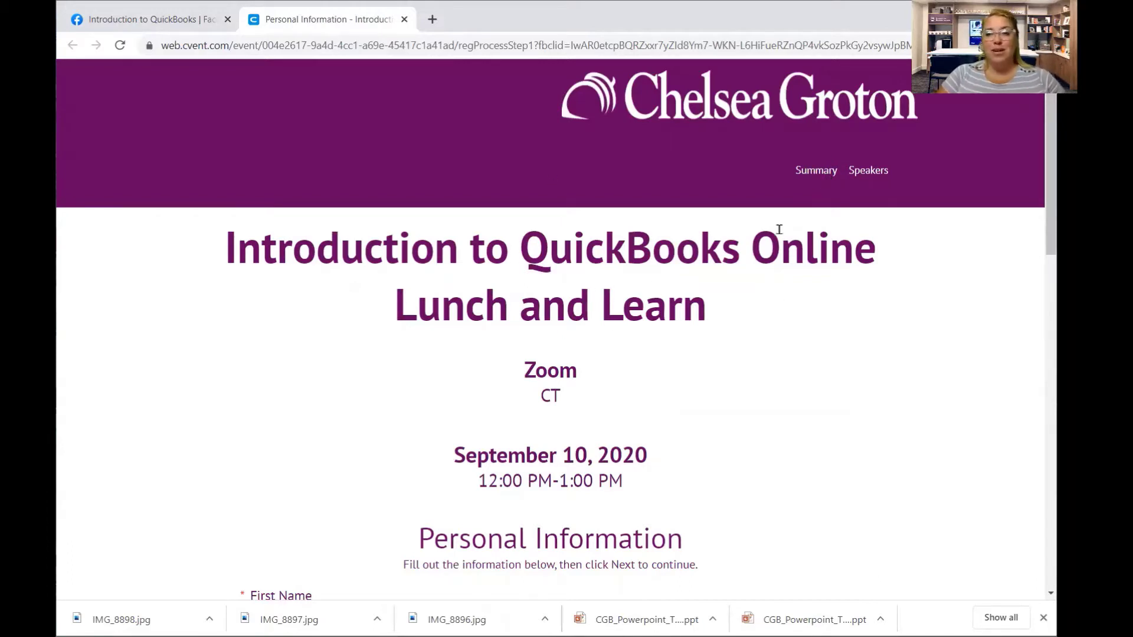
Browse the Cvent event's Summary and Speakers pages.
click(818, 172)
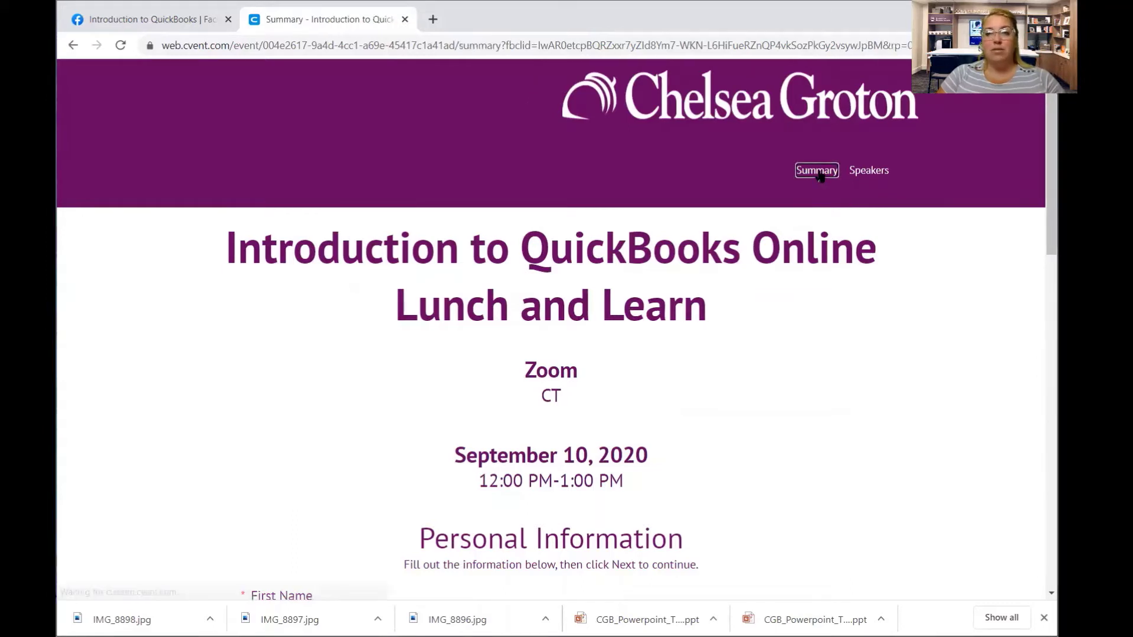
click(745, 176)
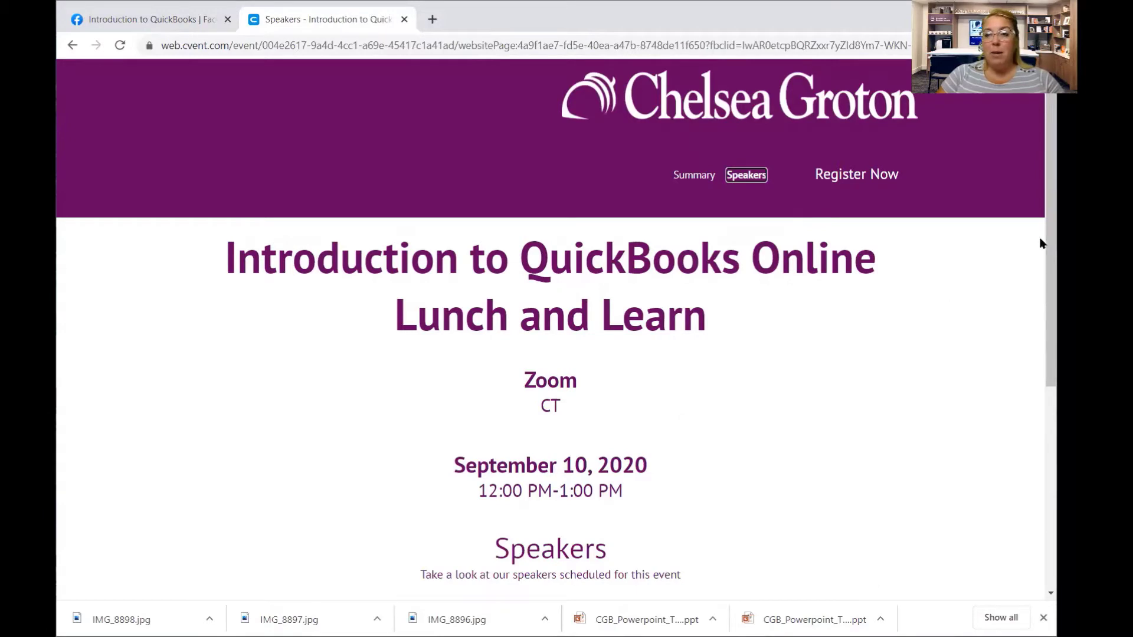
scroll(1039, 343, down, 3)
scroll(1040, 361, down, 1)
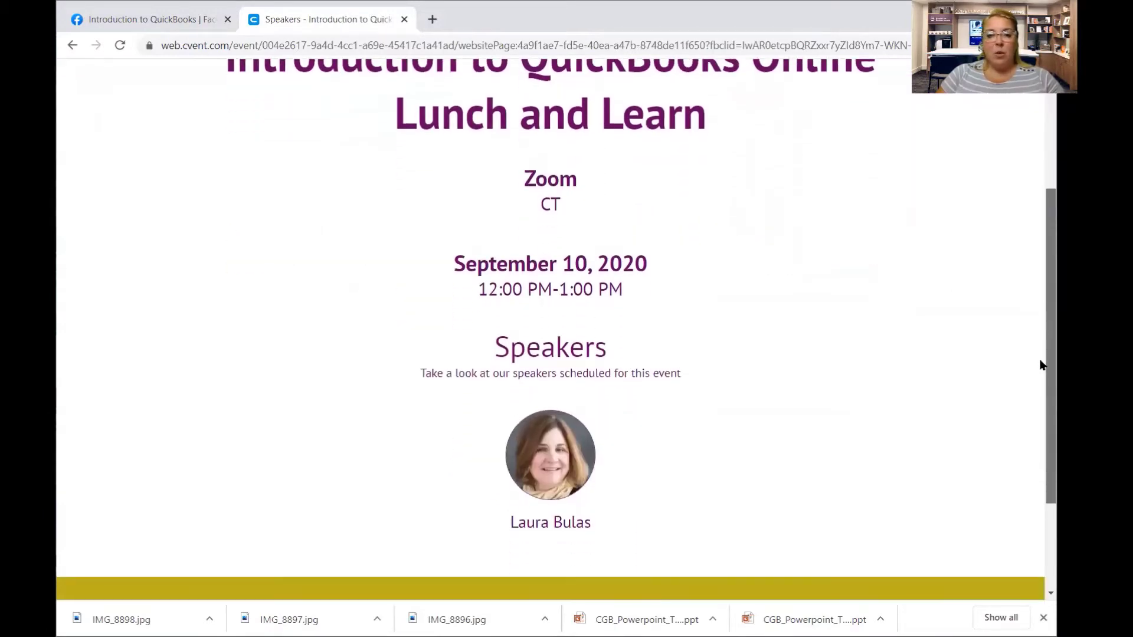
scroll(1041, 365, up, 4)
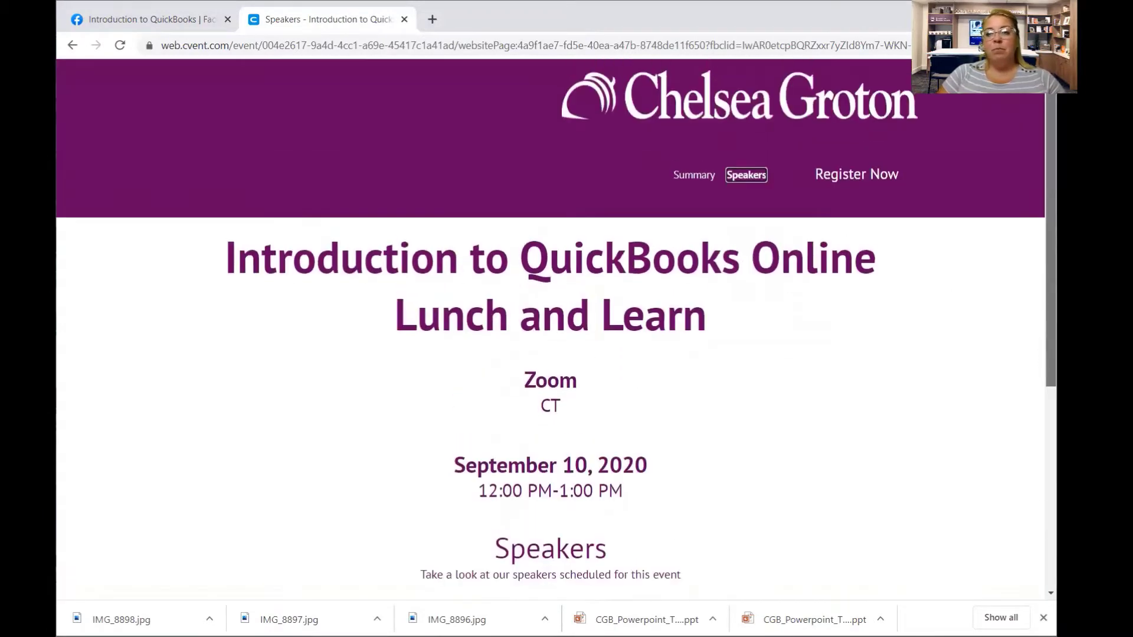
Start a new registration with Register Now, answering Yes, and scroll to Personal Information.
click(833, 177)
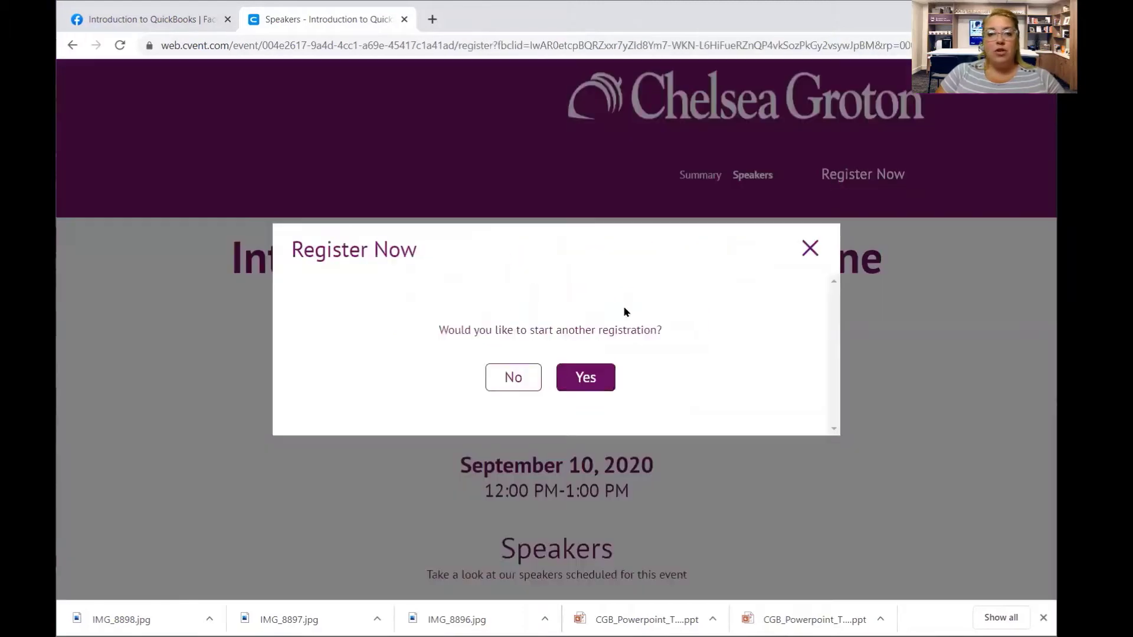
click(579, 377)
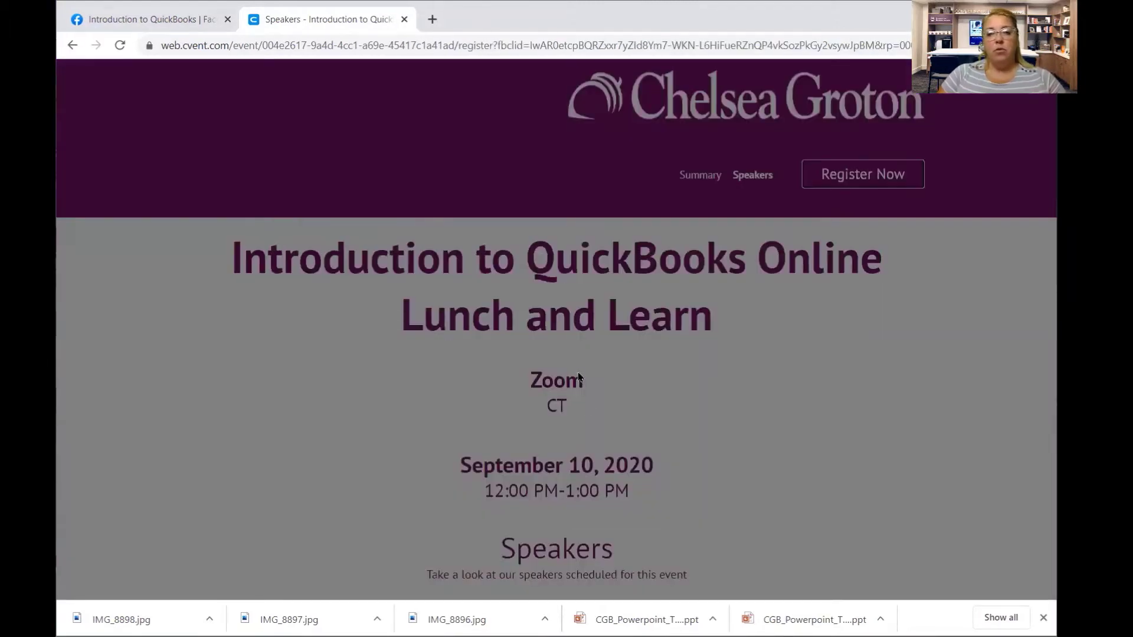
scroll(1041, 378, down, 5)
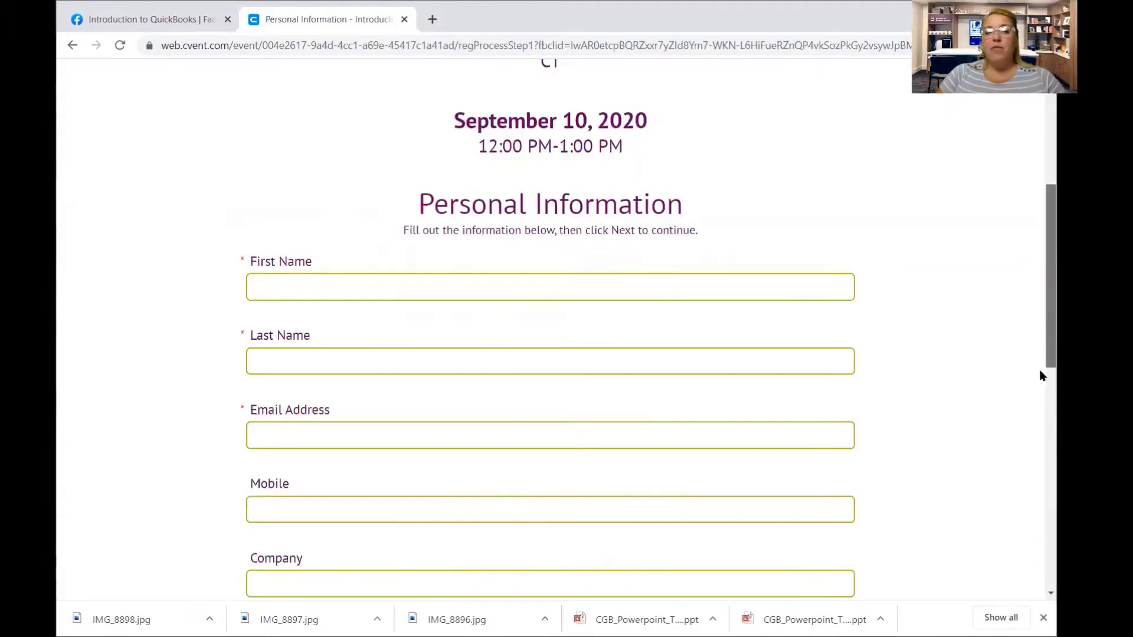
scroll(1041, 378, down, 1)
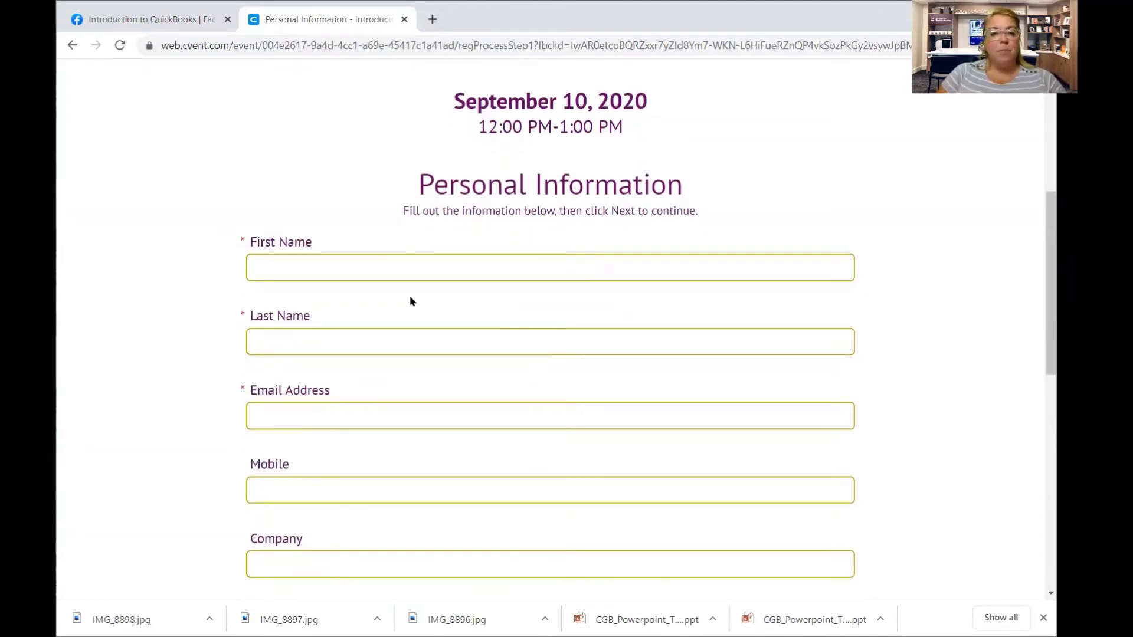
Fill in the registrant's first name from autofill and type the last name.
click(357, 270)
click(272, 301)
click(269, 348)
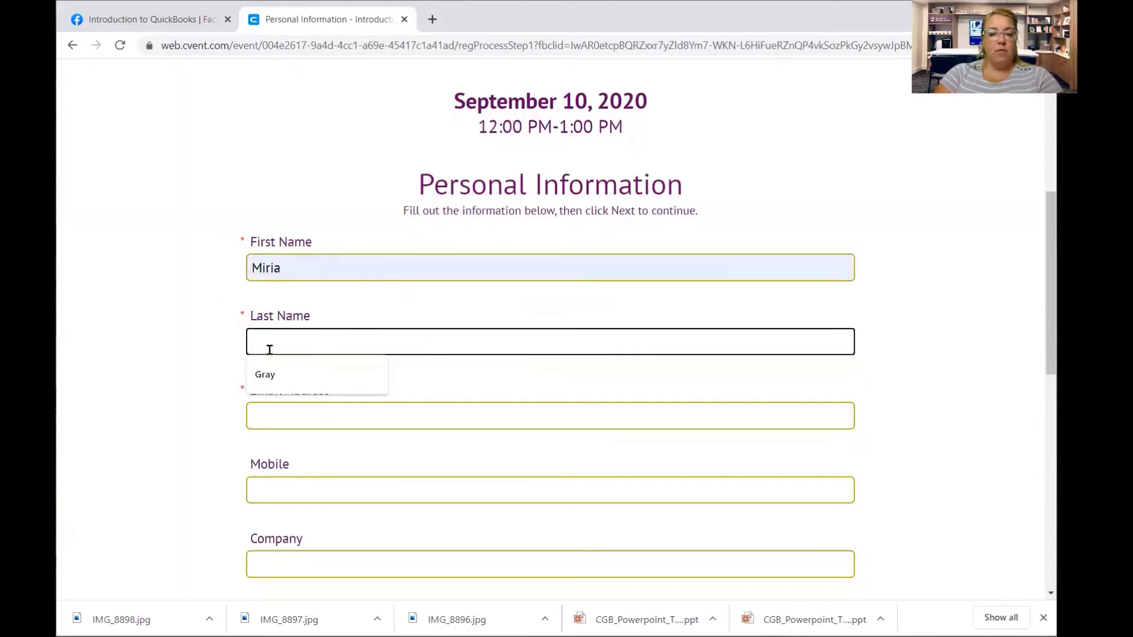
text(Gray)
Enter the registrant's work e-mail address from the autofill suggestion, then move to Title.
click(276, 424)
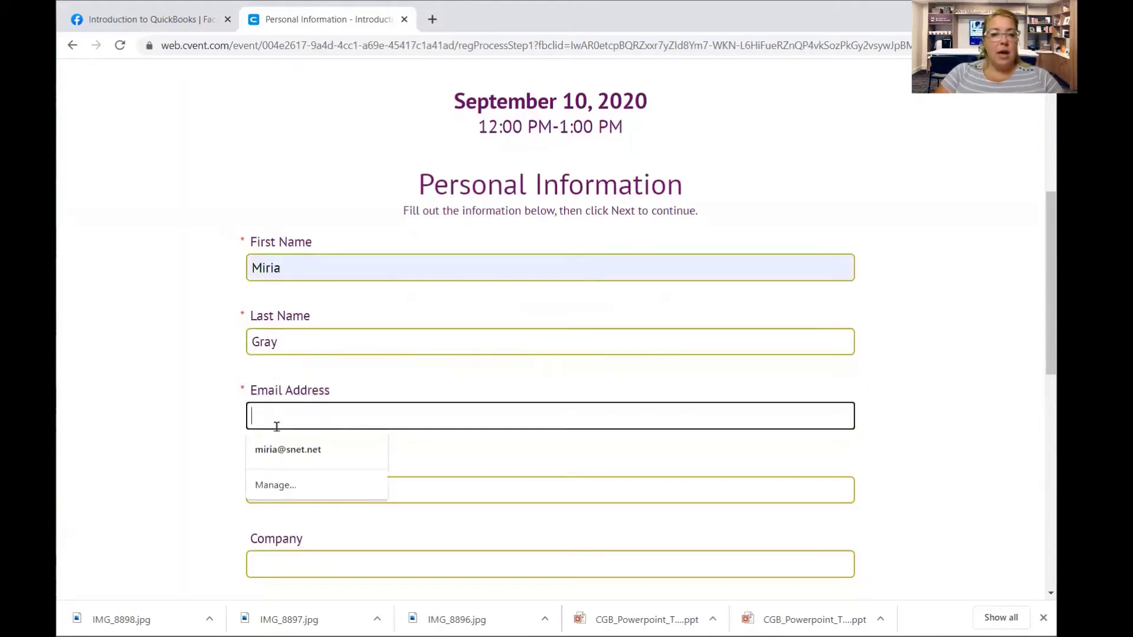
text(Mgra)
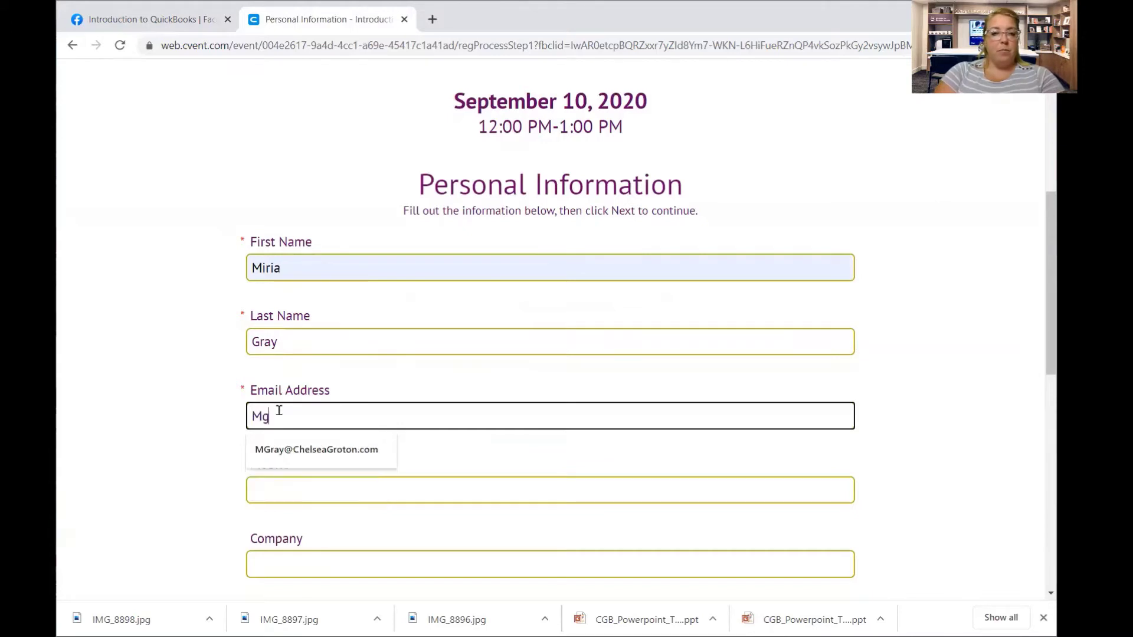
click(288, 452)
click(279, 493)
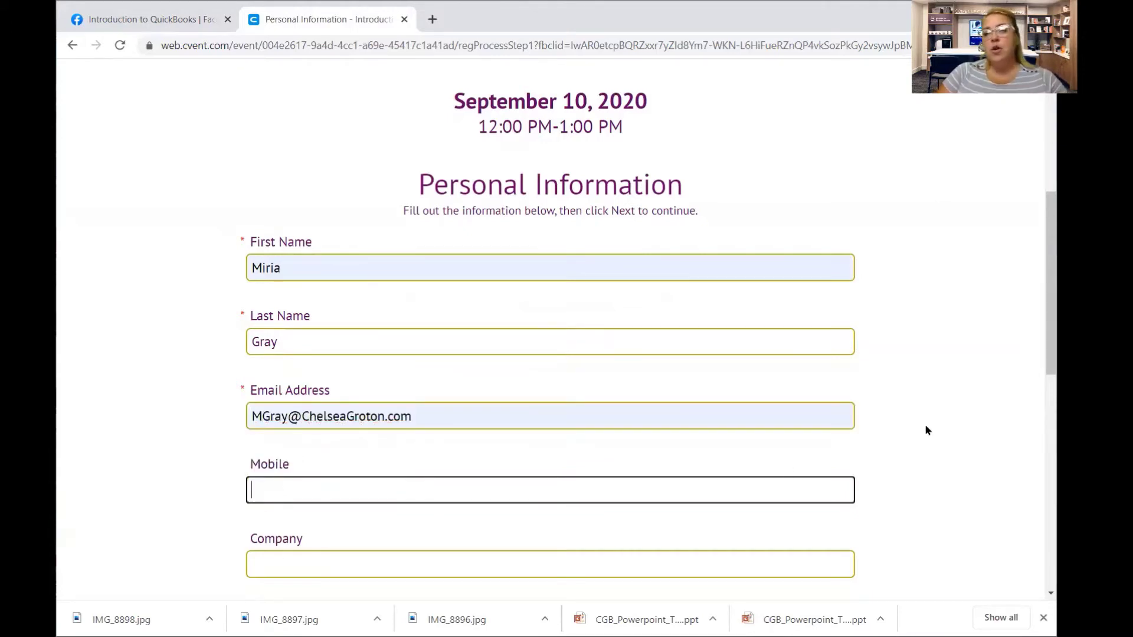
drag(1042, 328, 1041, 389)
scroll(395, 532, up, 4)
drag(1039, 317, 1025, 448)
click(493, 308)
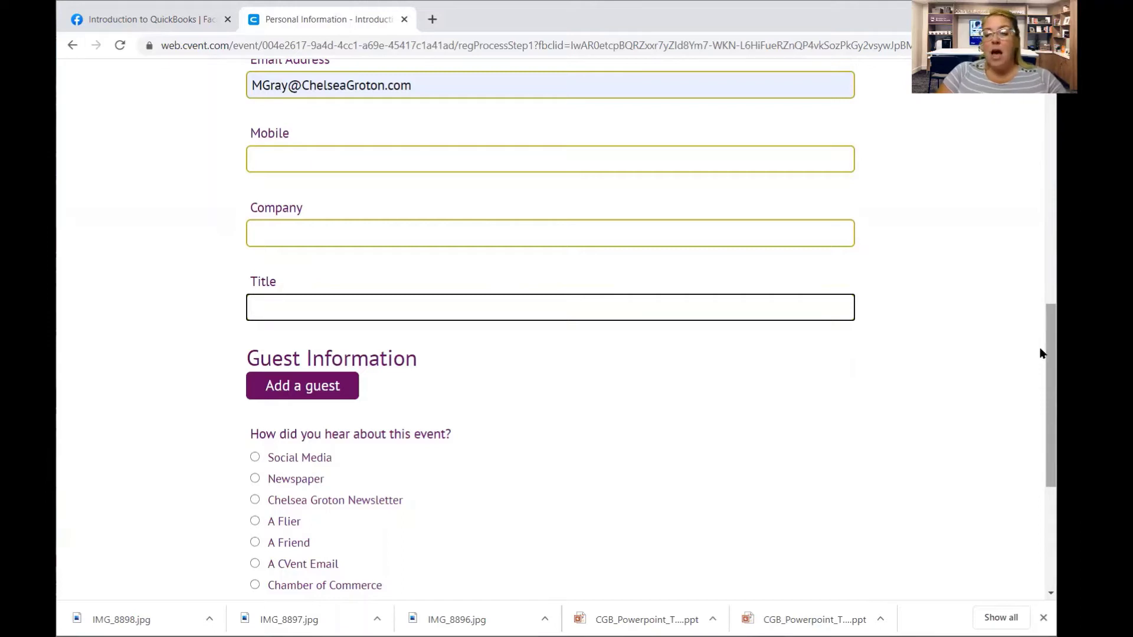
Answer 'A Branch Team Member' with Groton as the branch, then continue with Next.
drag(1041, 355, 1041, 382)
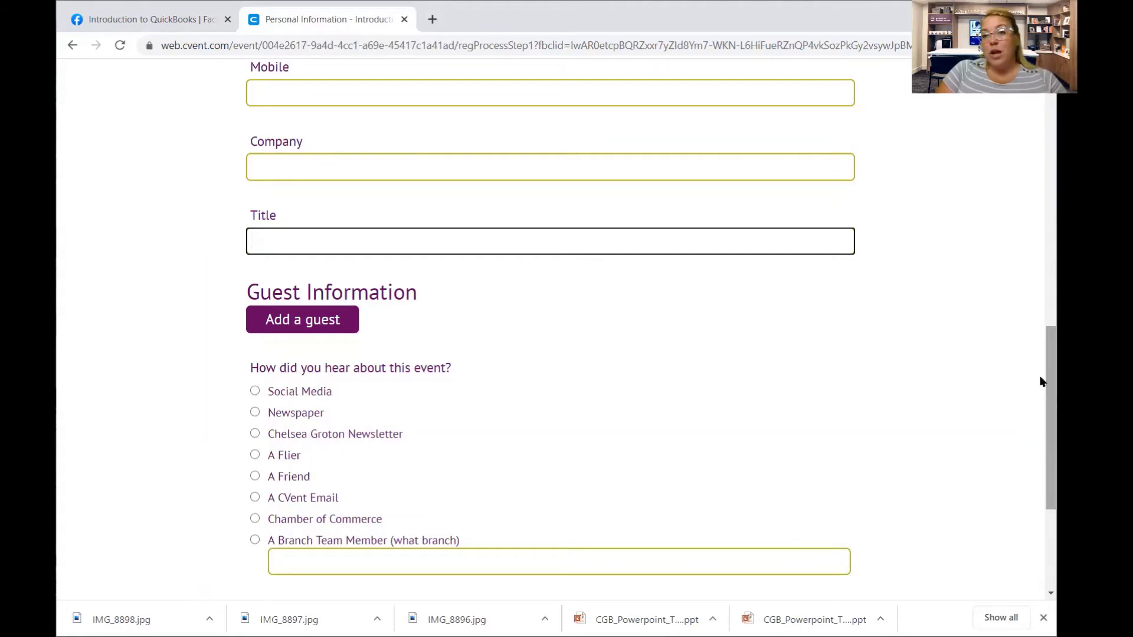
drag(1040, 382, 1040, 404)
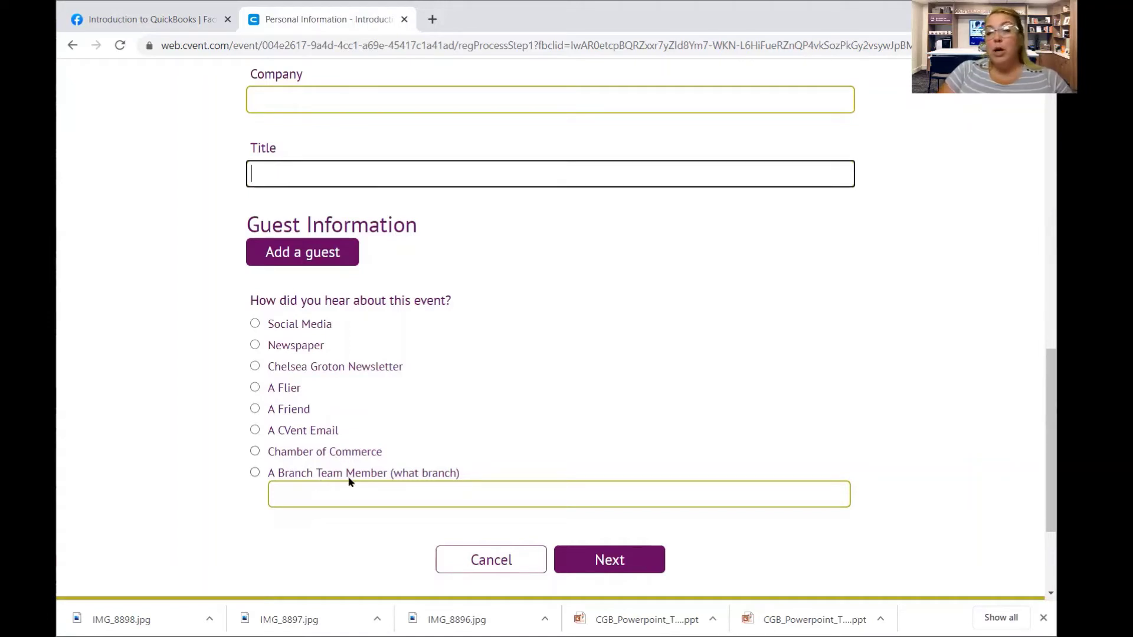
click(254, 472)
click(309, 496)
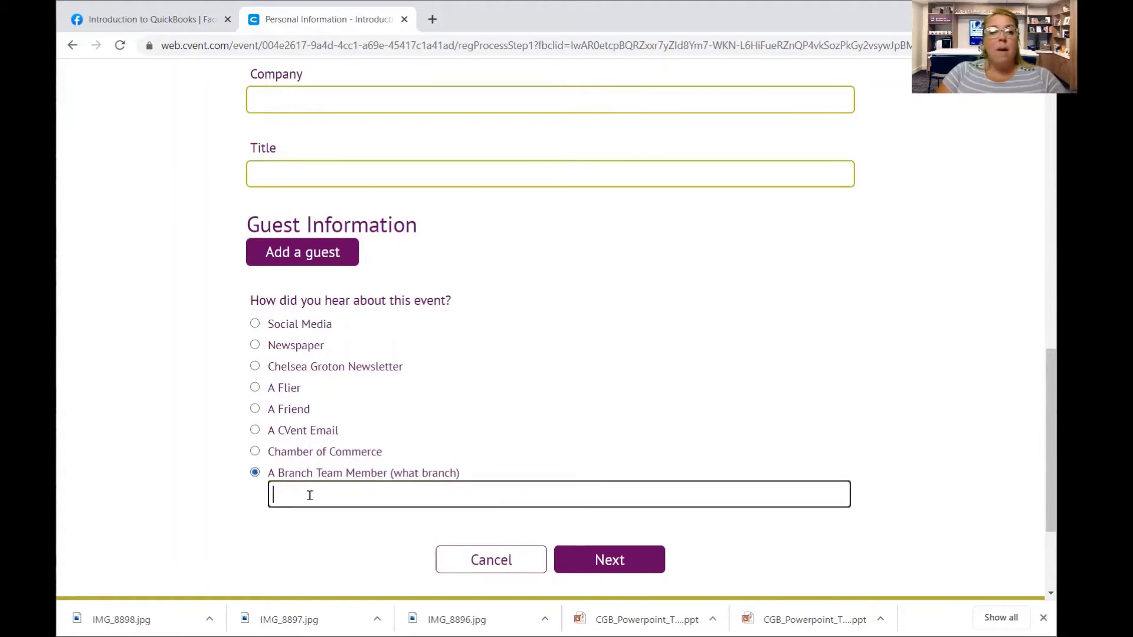
text(Graton)
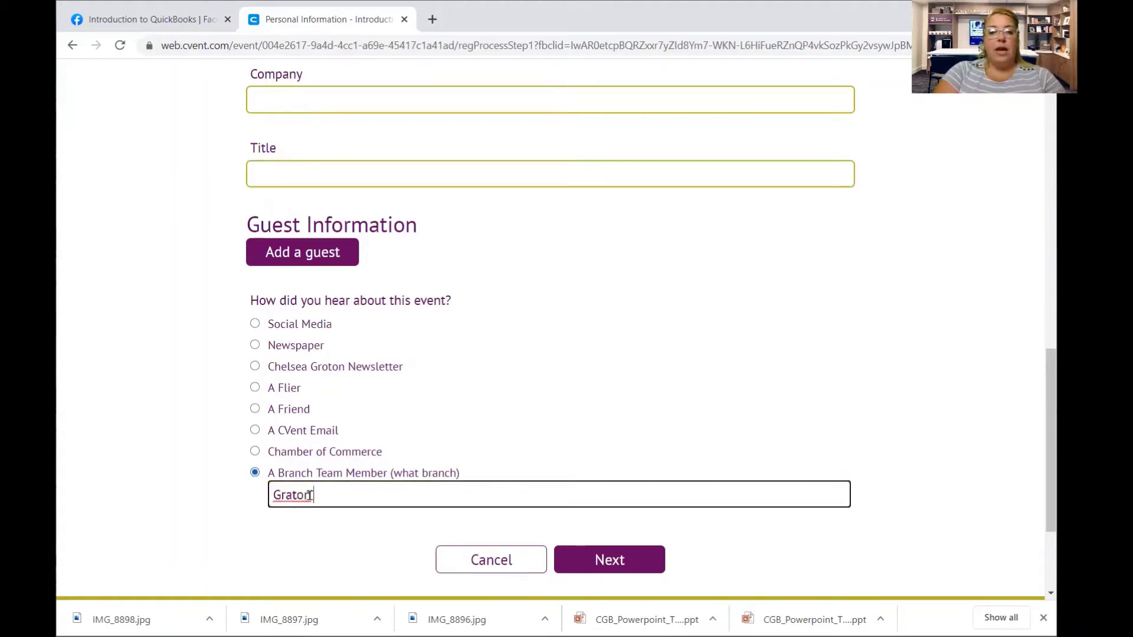
key(BackSpace)
key(BackSpace)
key(BackSpace)
key(BackSpace)
text(oto)
click(518, 440)
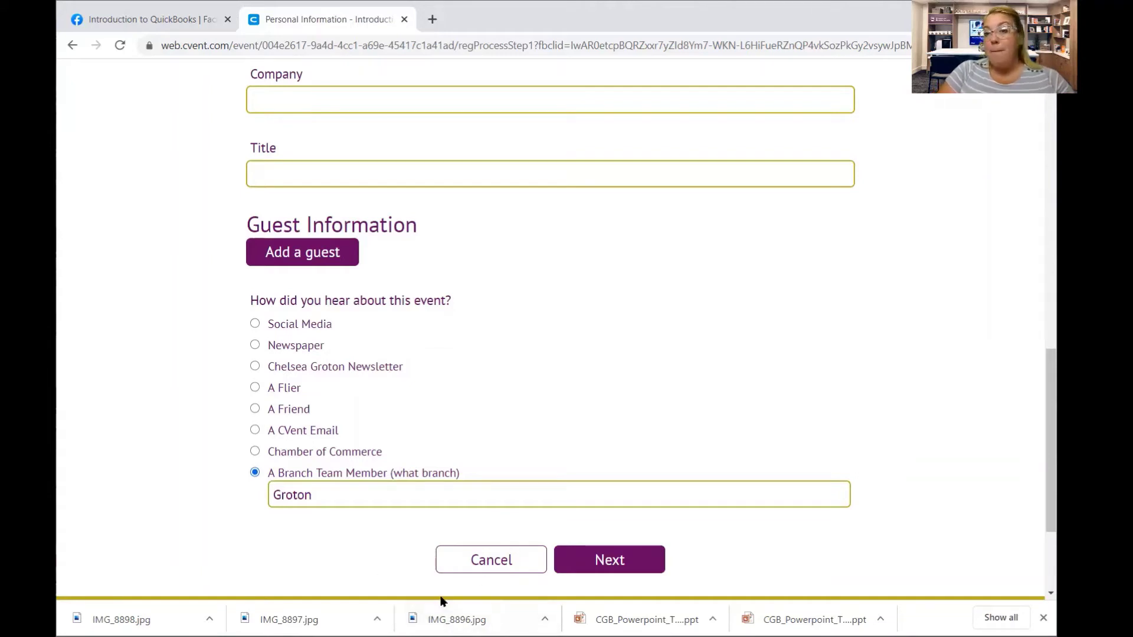
click(643, 558)
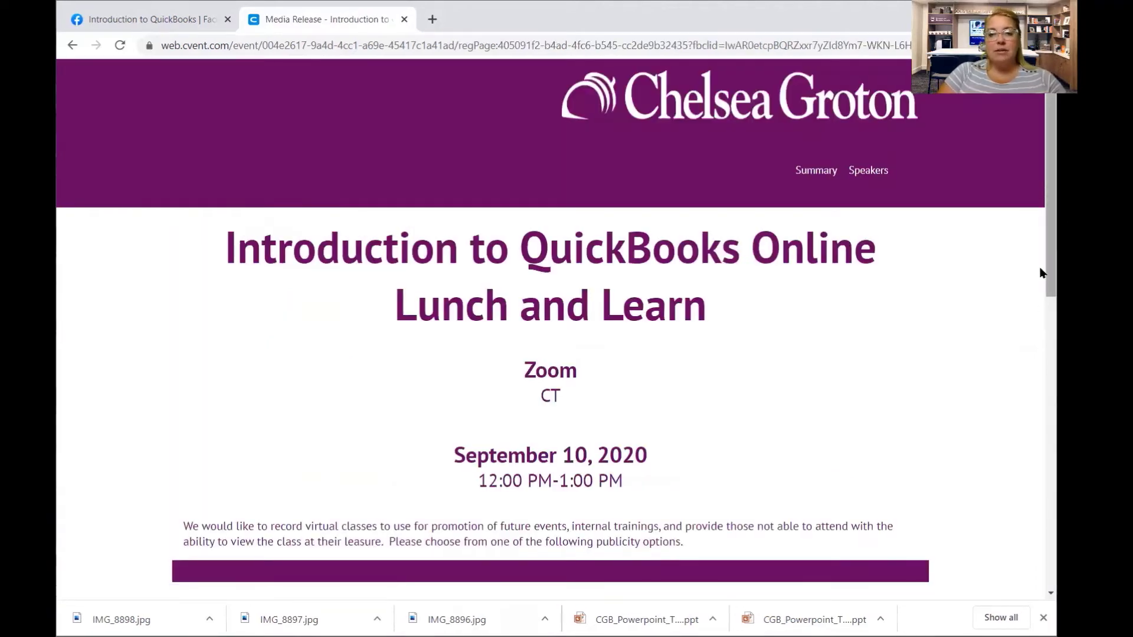
Read the media release and check 'I agree'.
scroll(1040, 325, down, 2)
scroll(1040, 325, down, 5)
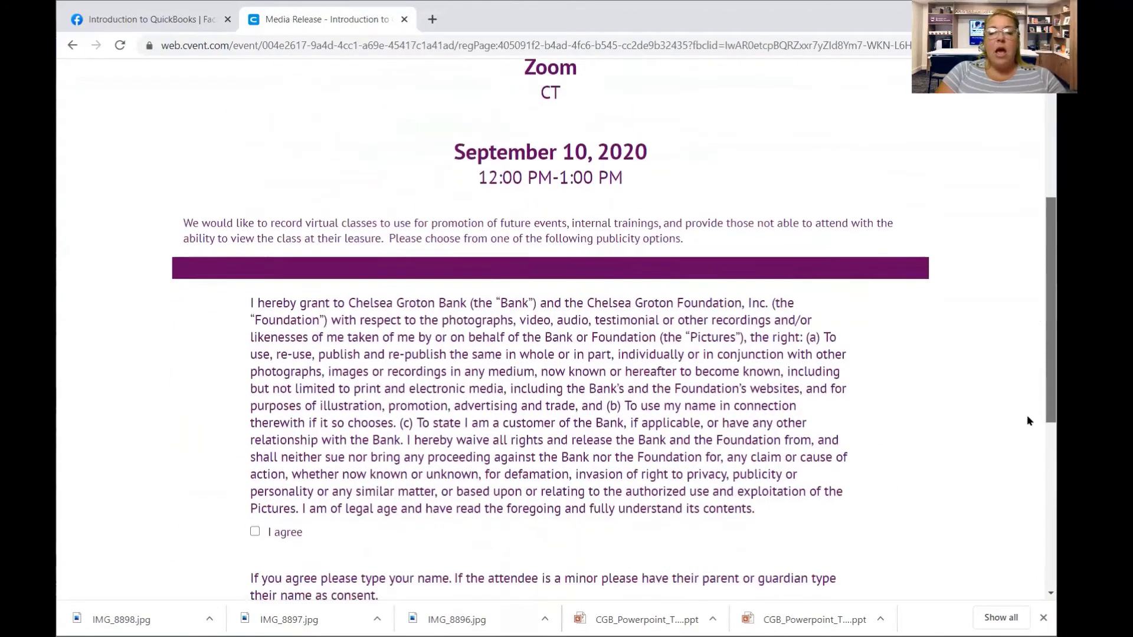
scroll(1022, 434, up, 2)
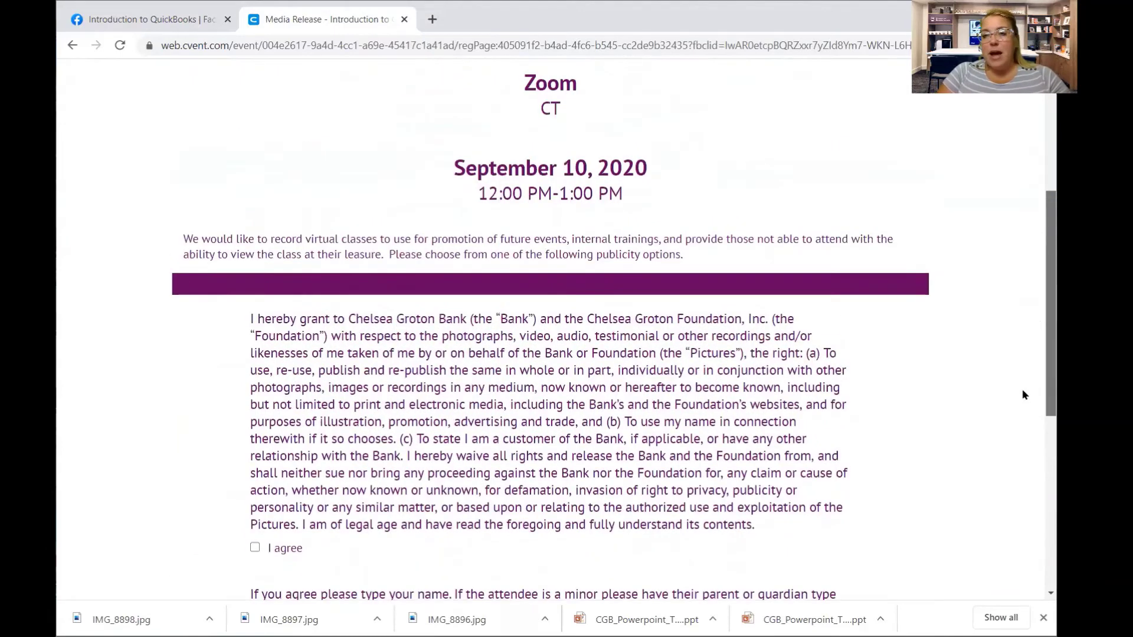
scroll(1023, 386, up, 1)
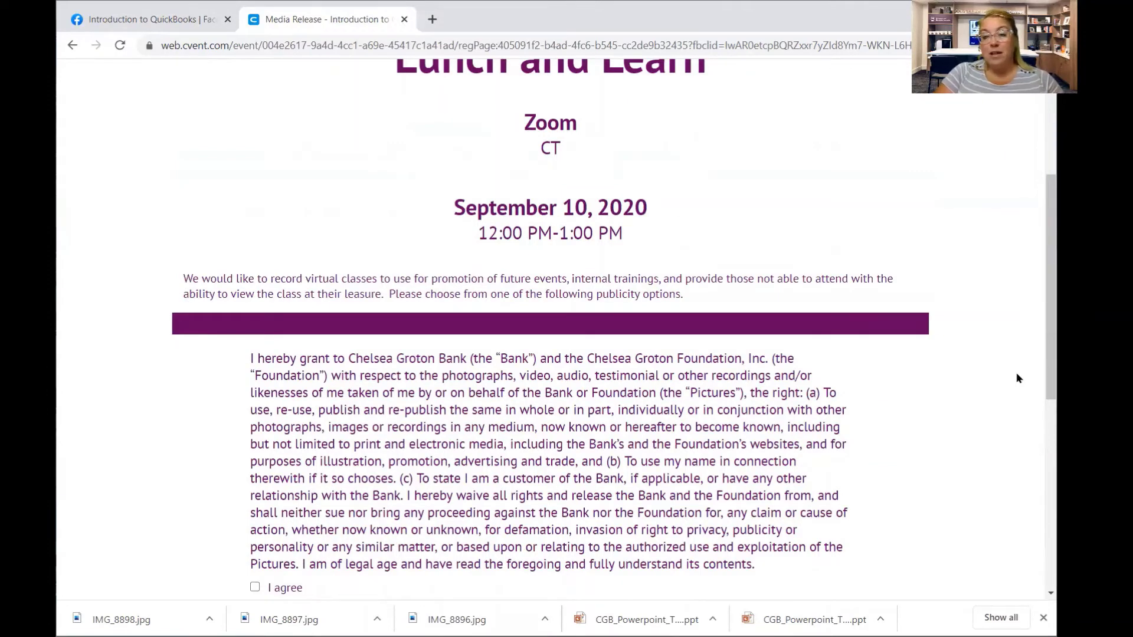
drag(1041, 336, 1034, 401)
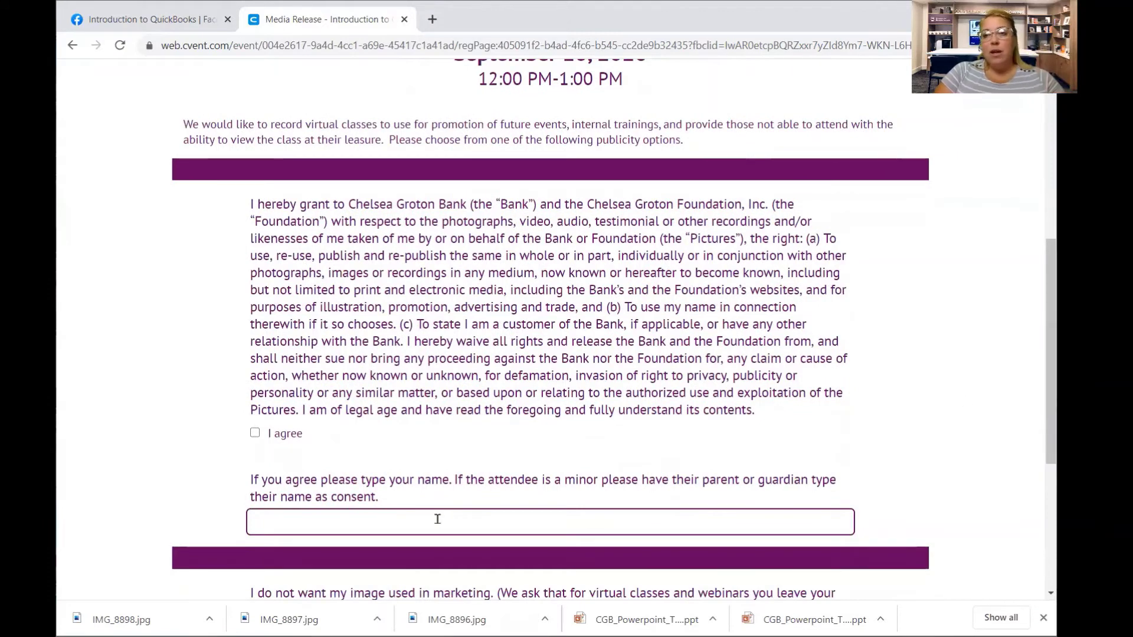
click(255, 433)
Type the registrant's full name as consent and continue to the summary.
click(281, 525)
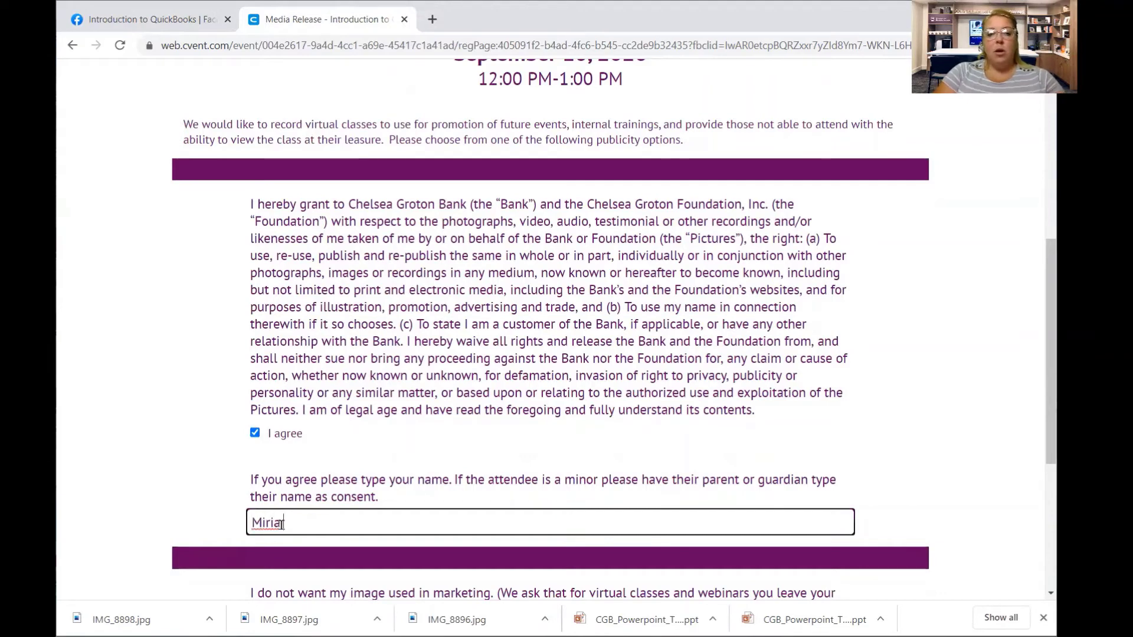
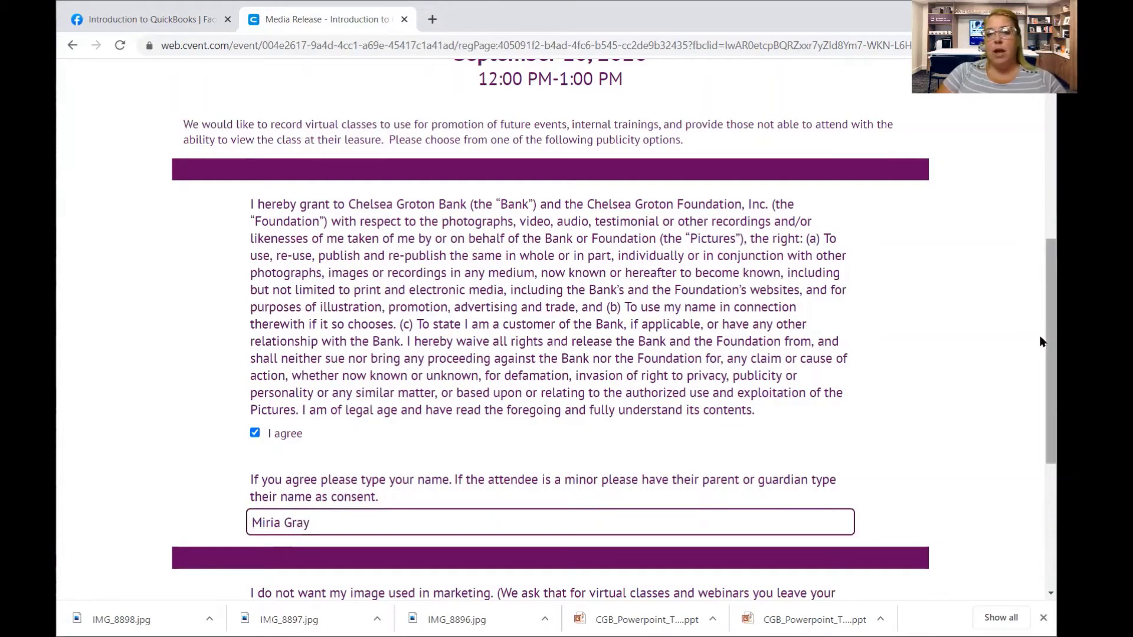
scroll(1029, 450, down, 4)
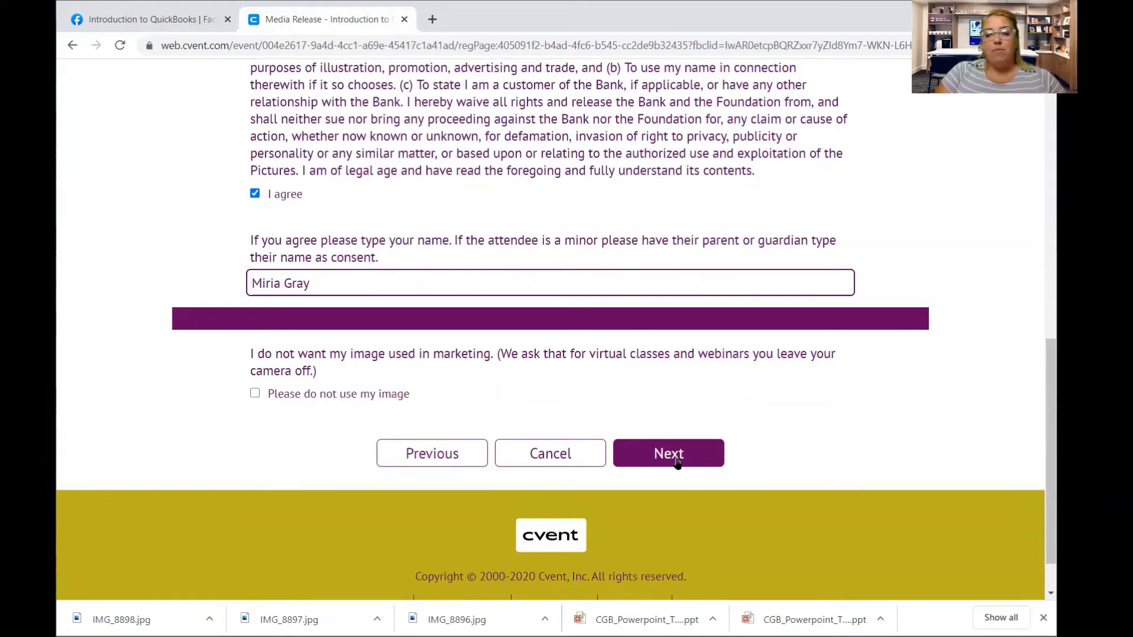
click(677, 462)
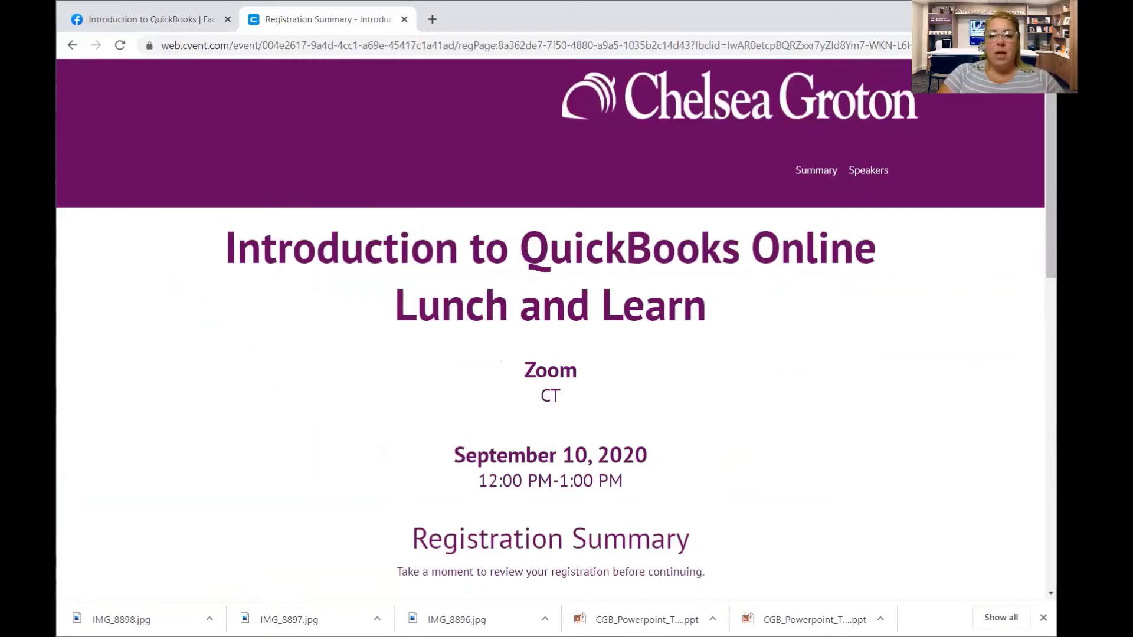
Review the Registration Summary for the QuickBooks Online Lunch and Learn and submit it.
scroll(1034, 316, down, 5)
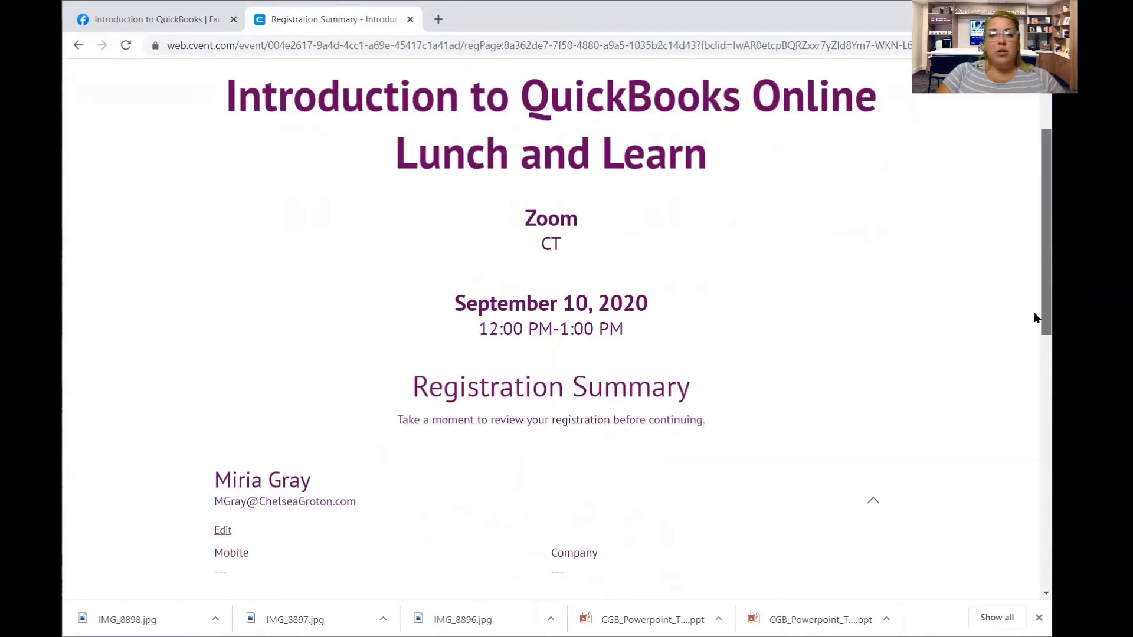
scroll(1036, 395, down, 1)
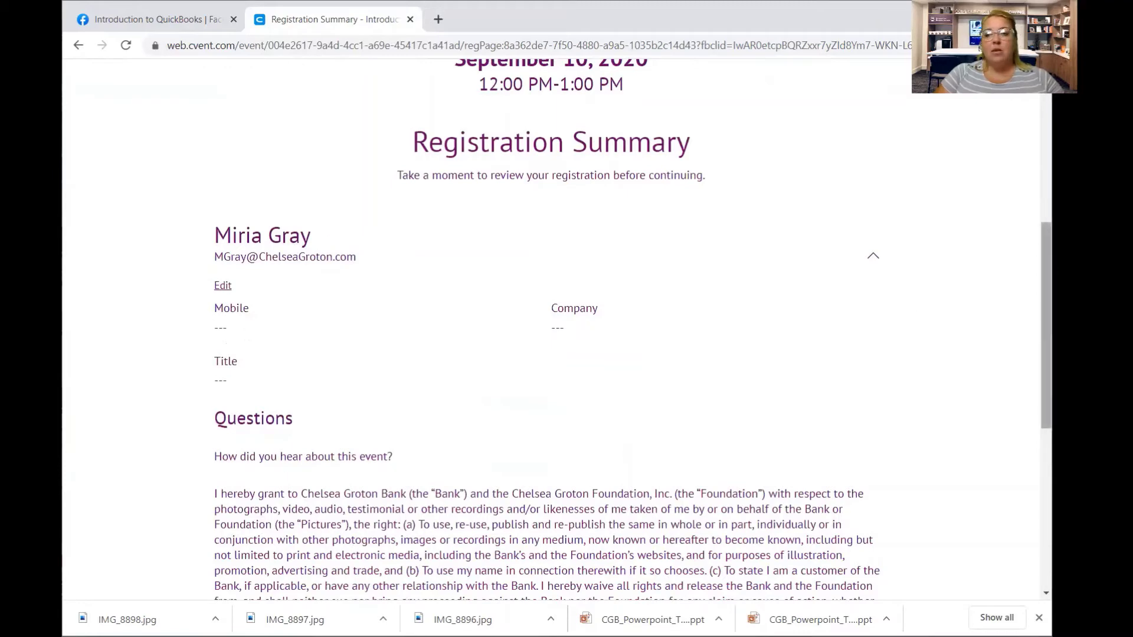
scroll(1029, 365, down, 3)
scroll(1029, 383, down, 3)
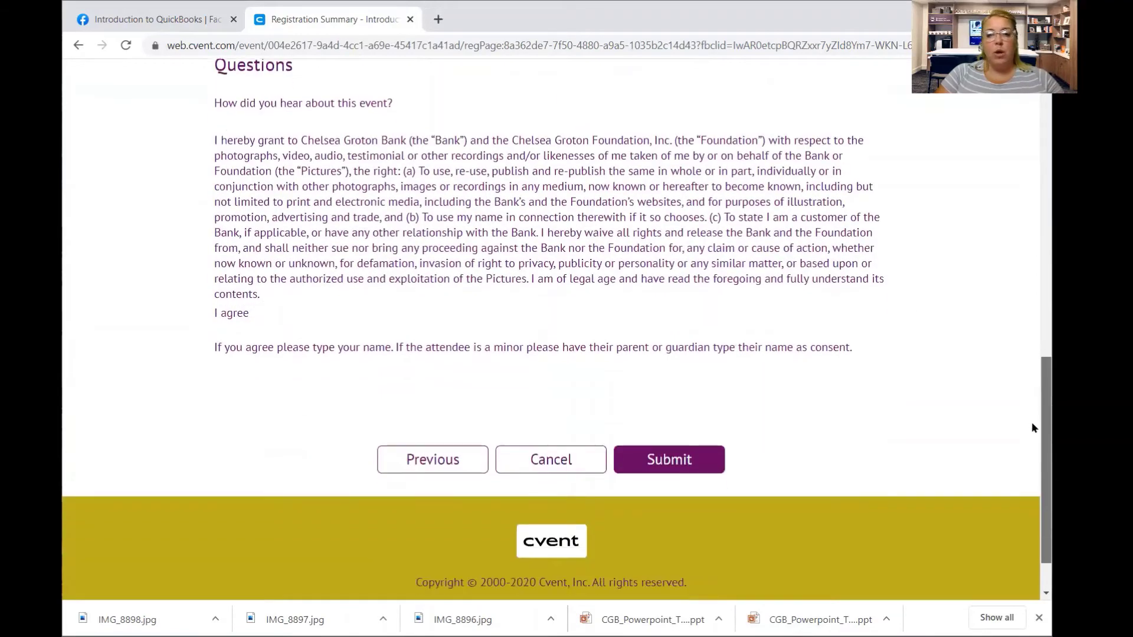
click(665, 459)
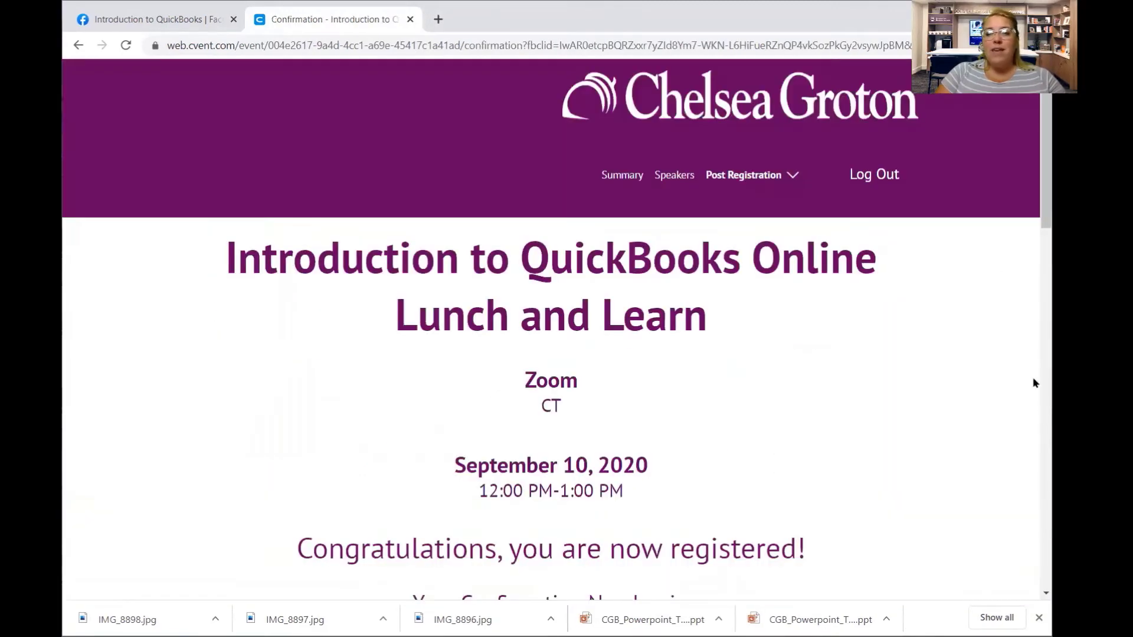
Scroll to the confirmation number and download the event's calendar file via Add to Calendar.
drag(1045, 219, 1046, 291)
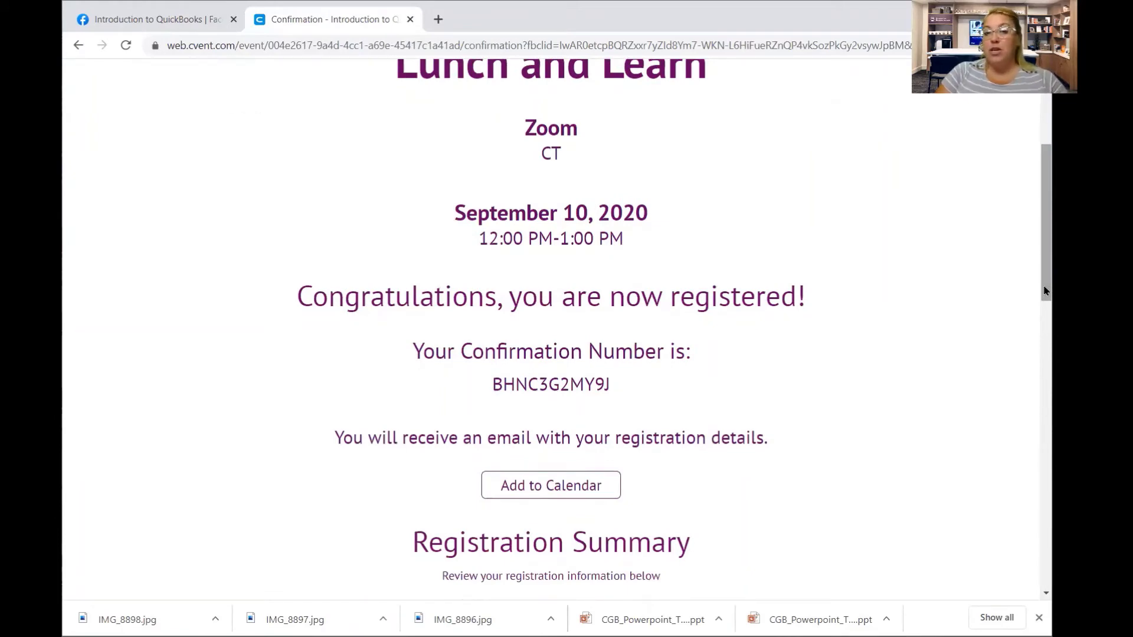
click(592, 487)
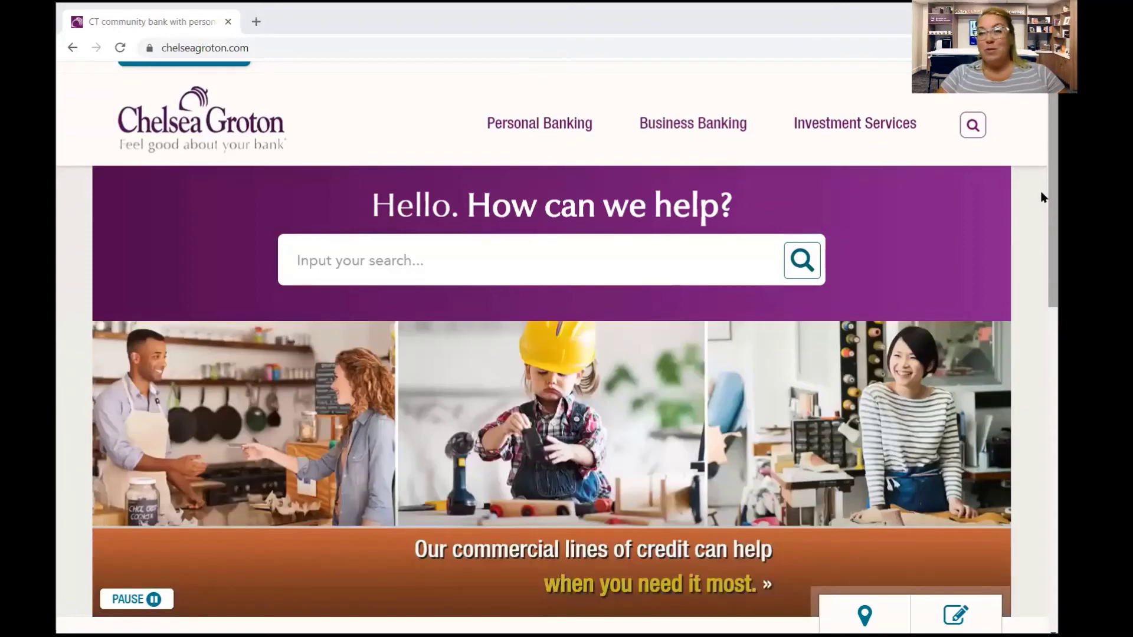
Open the Education & Resources page and scroll toward Upcoming Classes & Events.
scroll(1040, 199, down, 5)
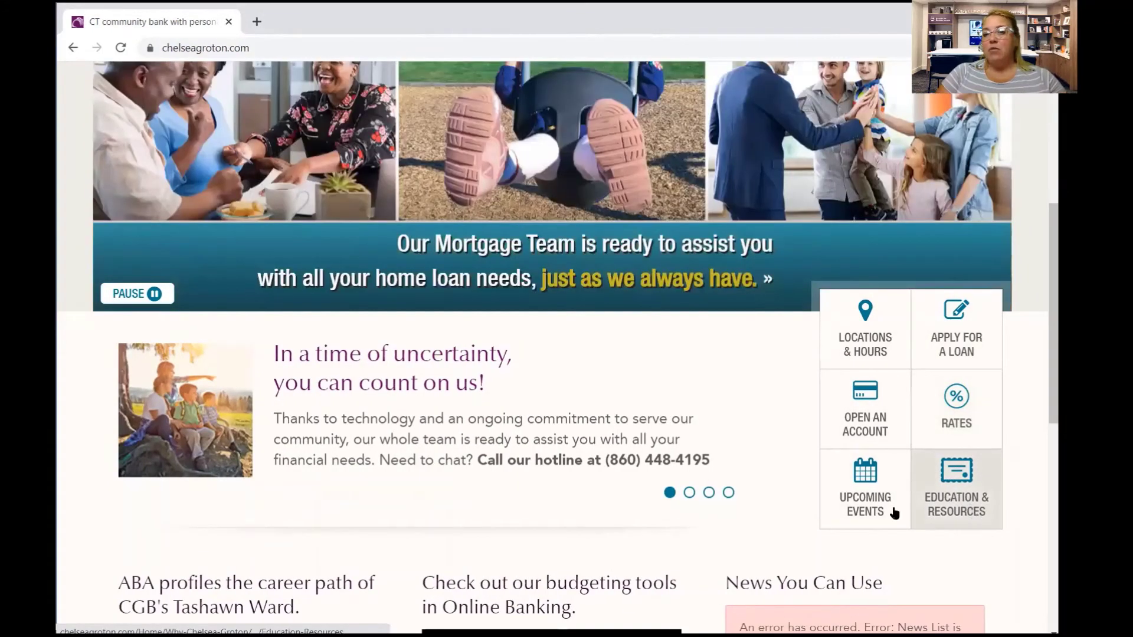
click(966, 487)
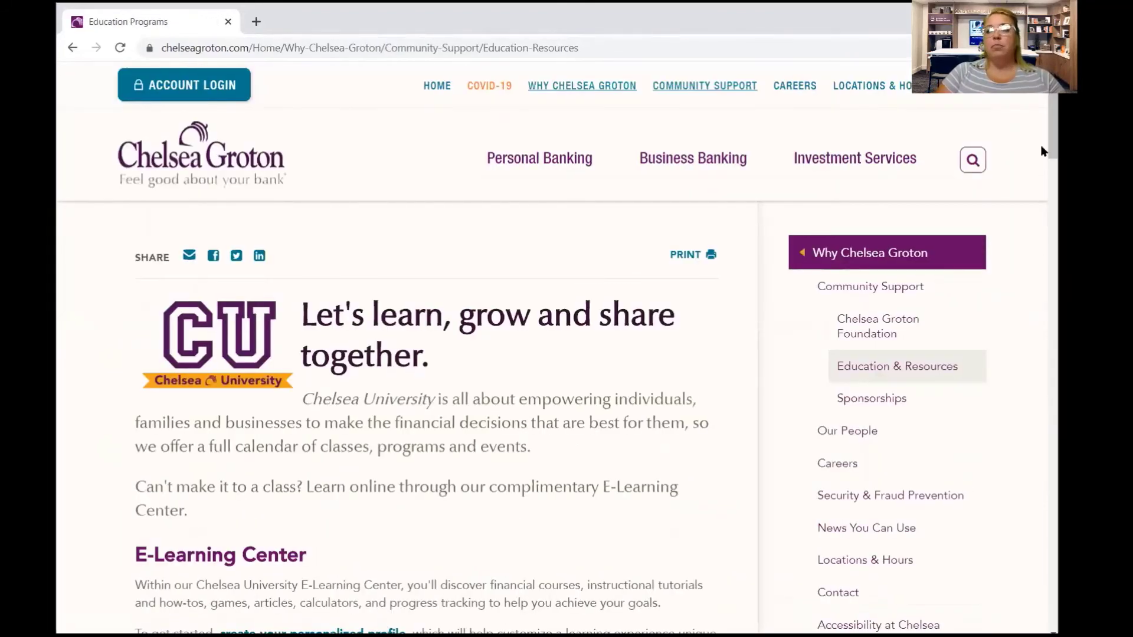
scroll(1042, 141, down, 5)
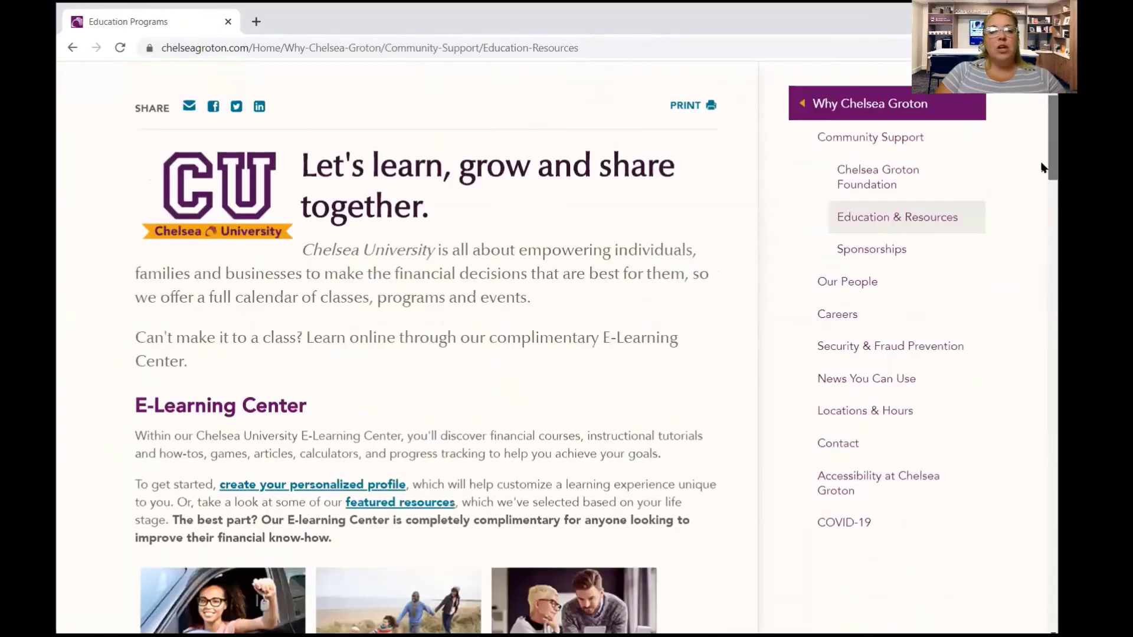
scroll(1042, 184, down, 2)
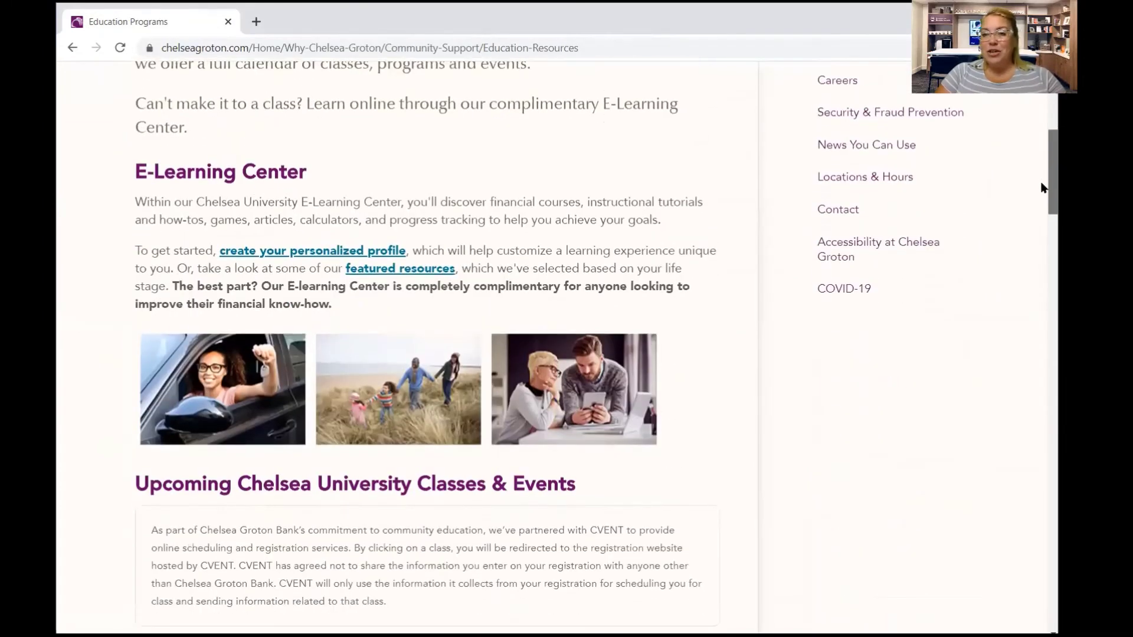
scroll(1041, 187, down, 2)
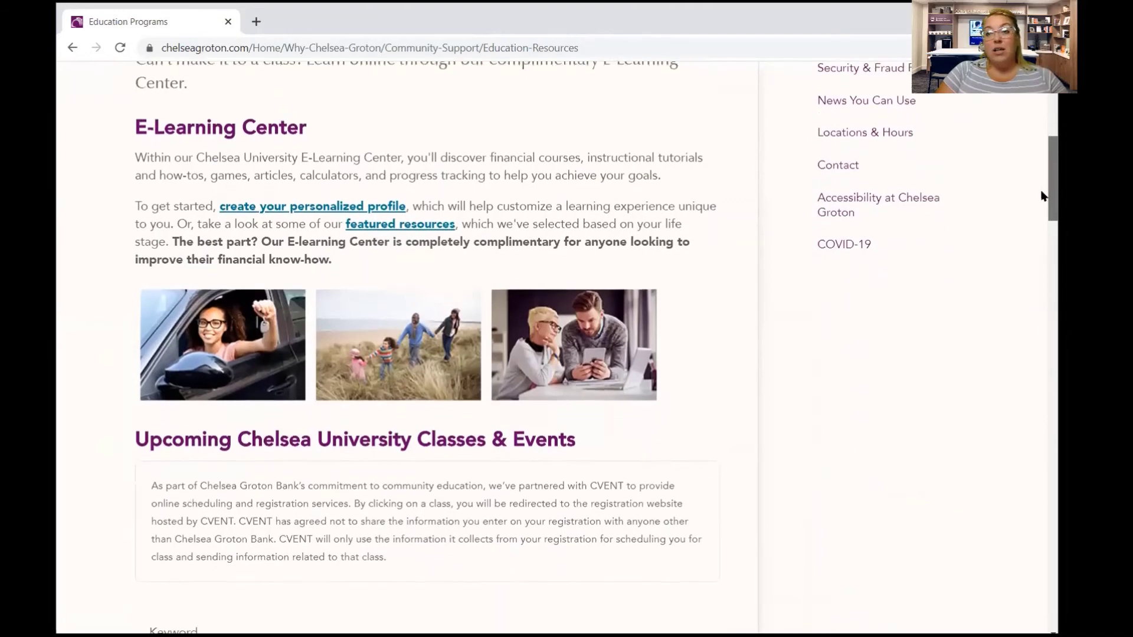
scroll(1041, 201, down, 1)
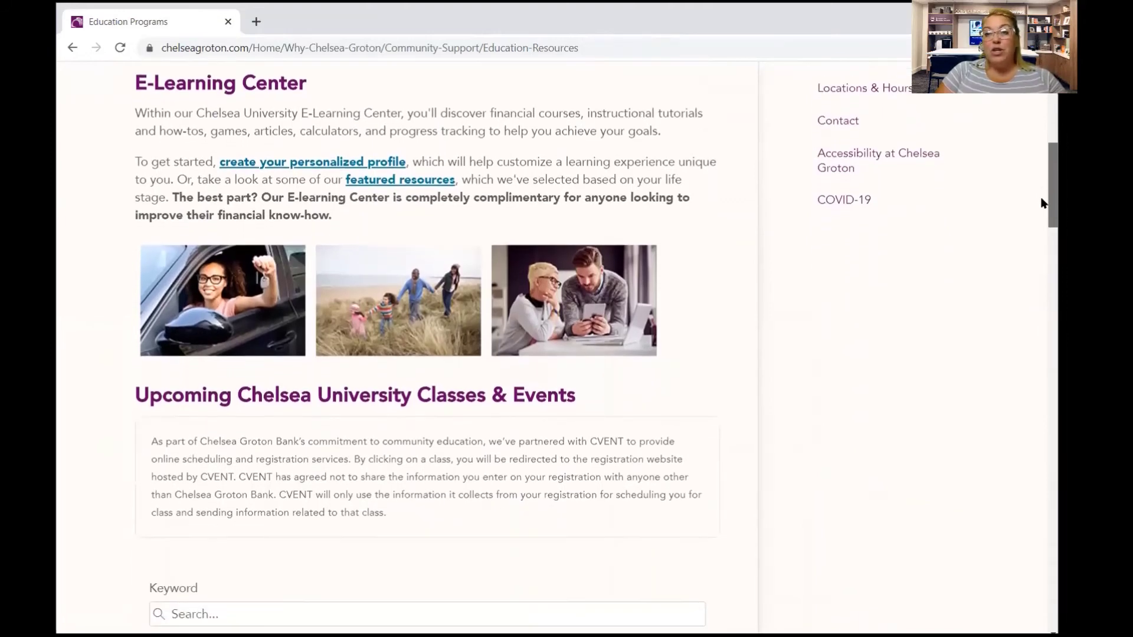
scroll(1042, 207, down, 1)
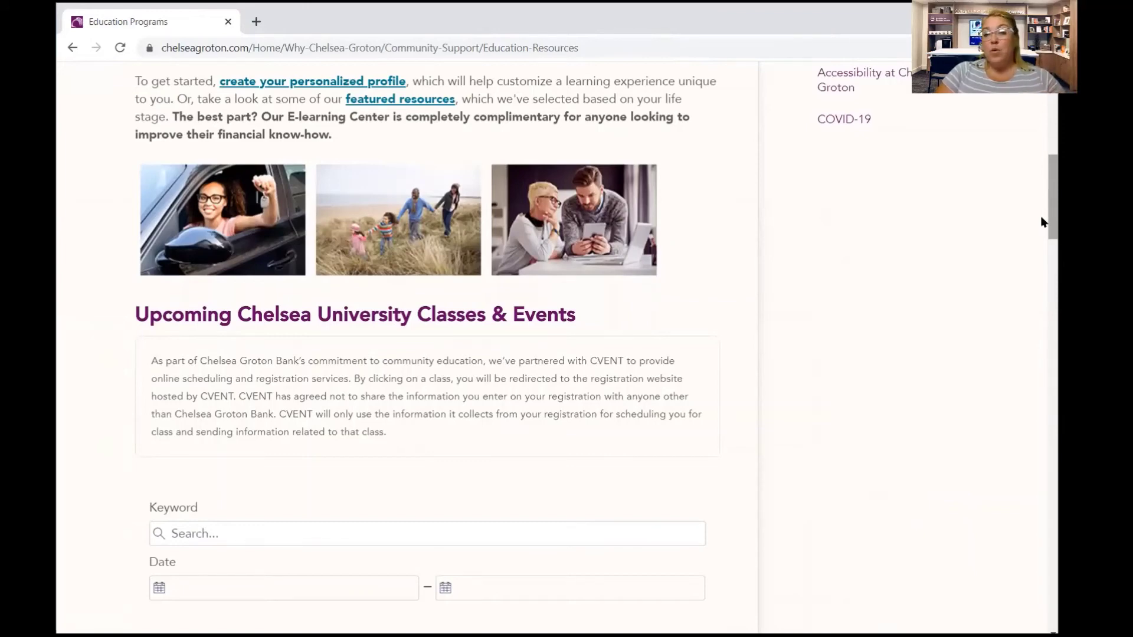
Open More Details for the Introduction to QuickBooks Online Lunch and Learn.
drag(1041, 223, 1042, 291)
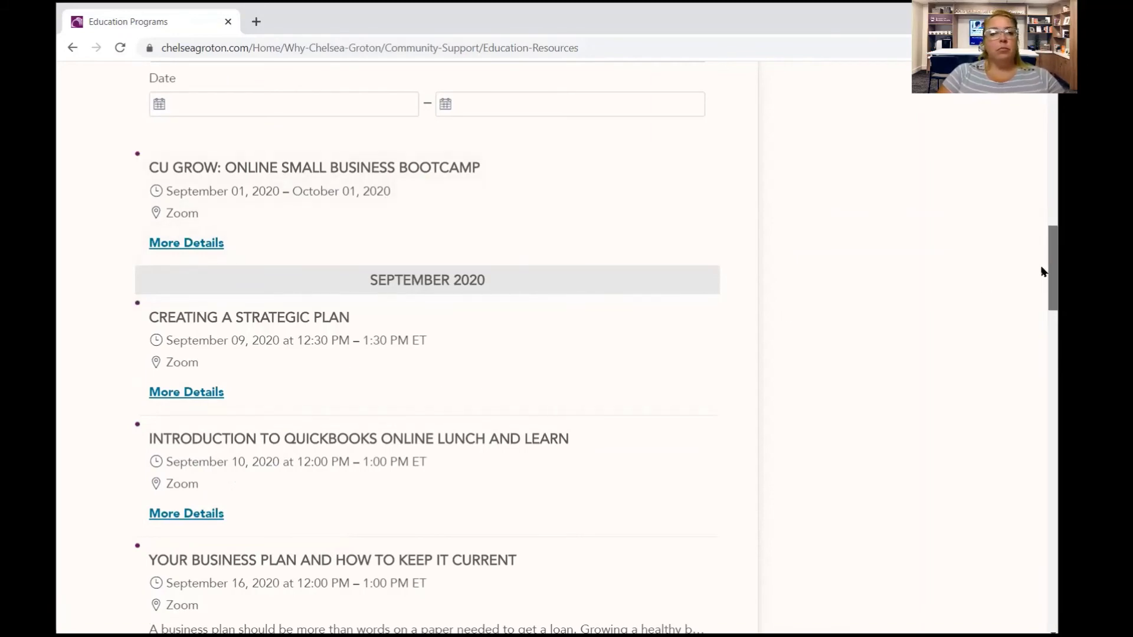
scroll(1042, 271, down, 3)
drag(1040, 316, 1042, 291)
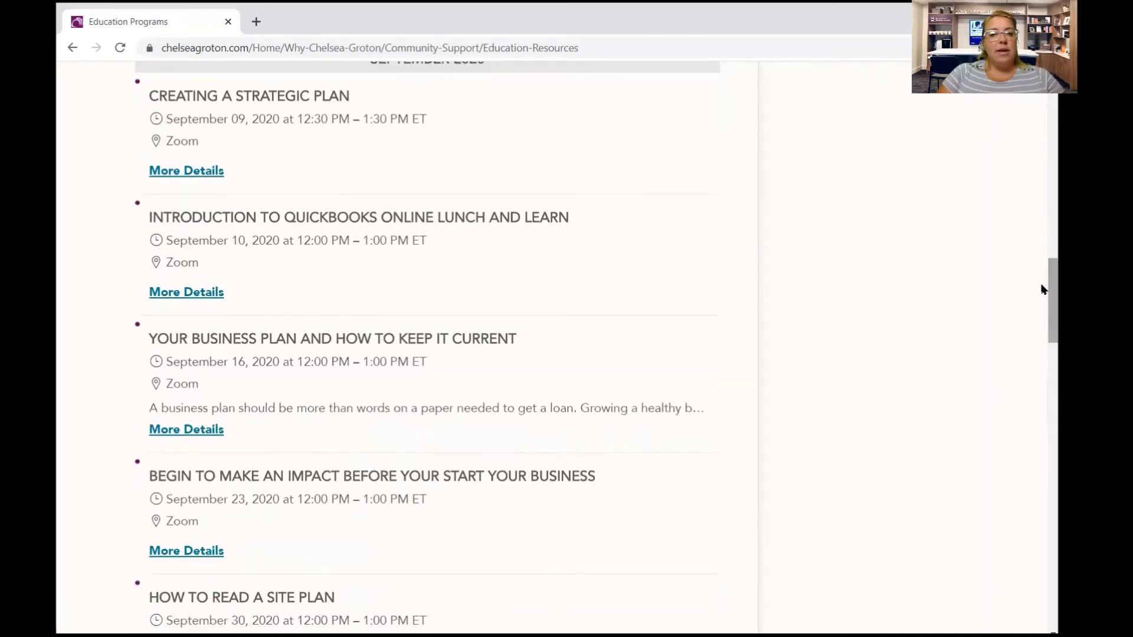
click(198, 293)
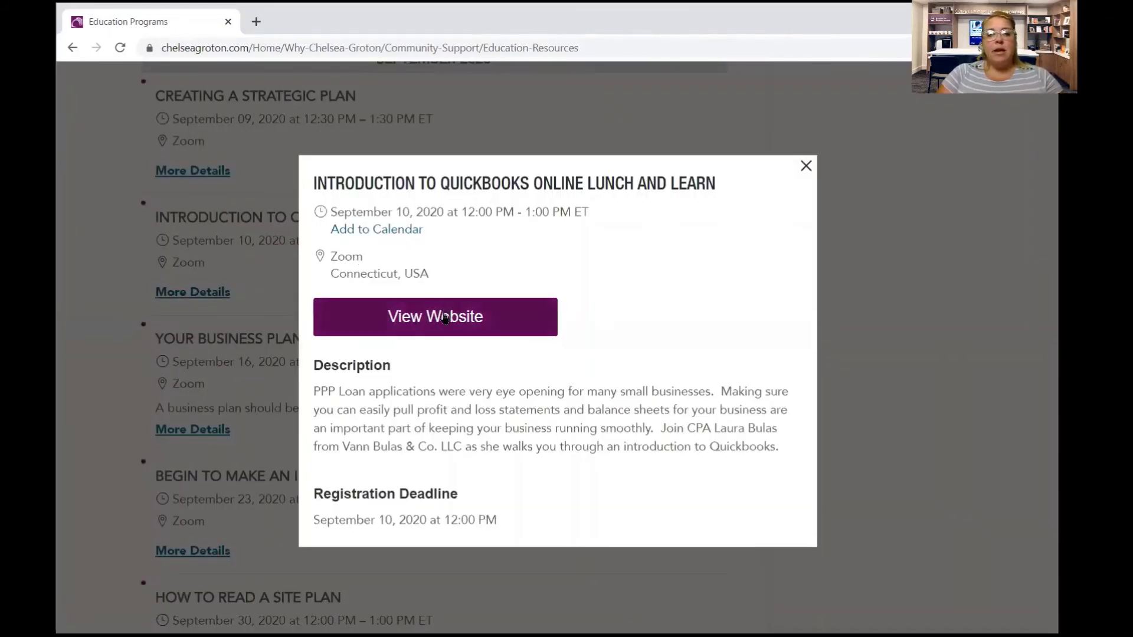
Open the QuickBooks event's Cvent website and look over its Summary page.
click(446, 315)
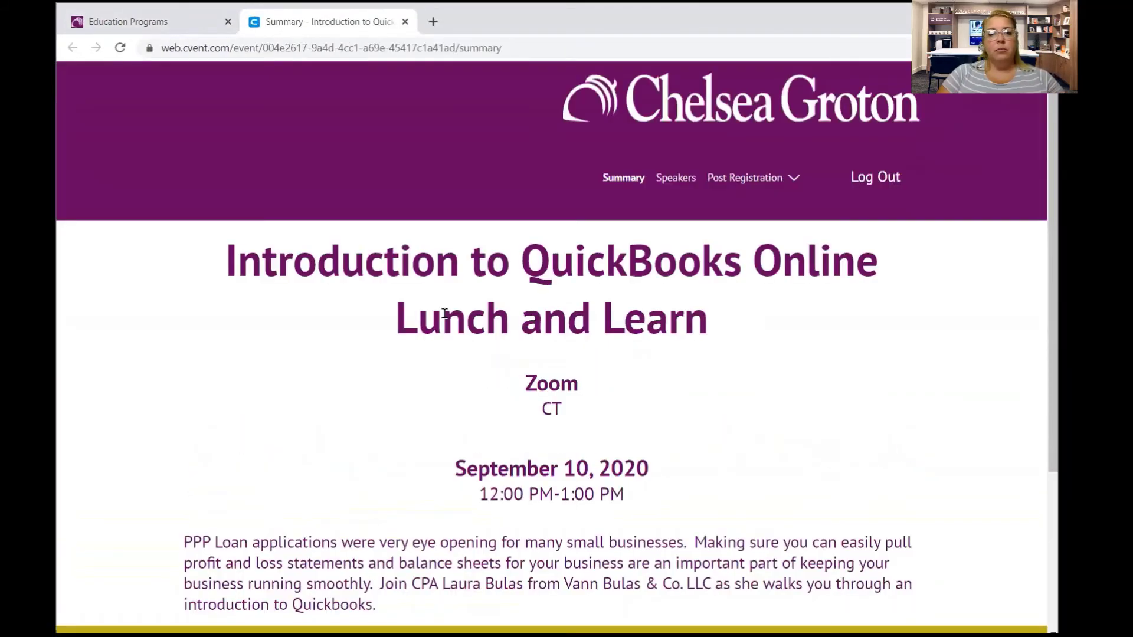
scroll(1041, 224, down, 2)
scroll(1035, 295, down, 2)
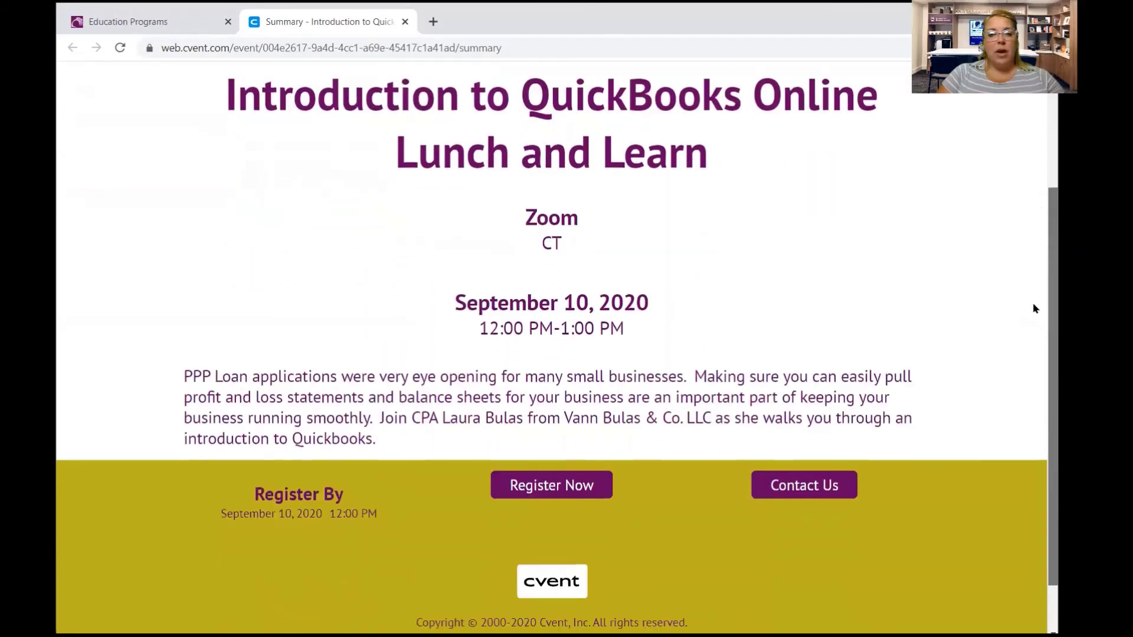
scroll(1042, 213, up, 3)
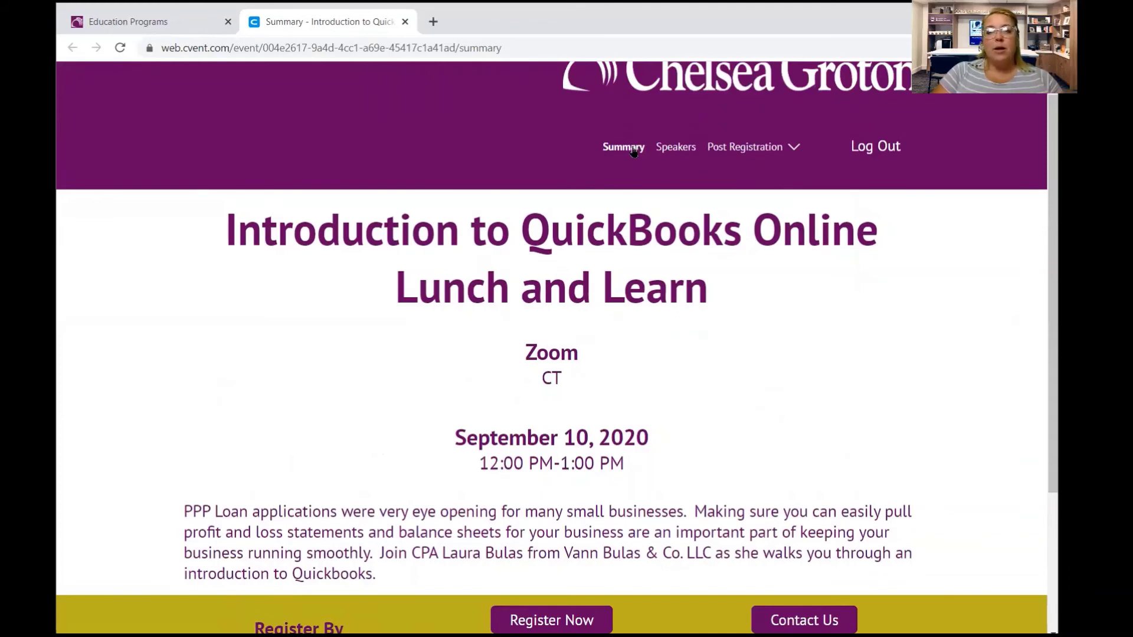
View the Speakers page, then choose Post Registration > Confirmation.
click(677, 154)
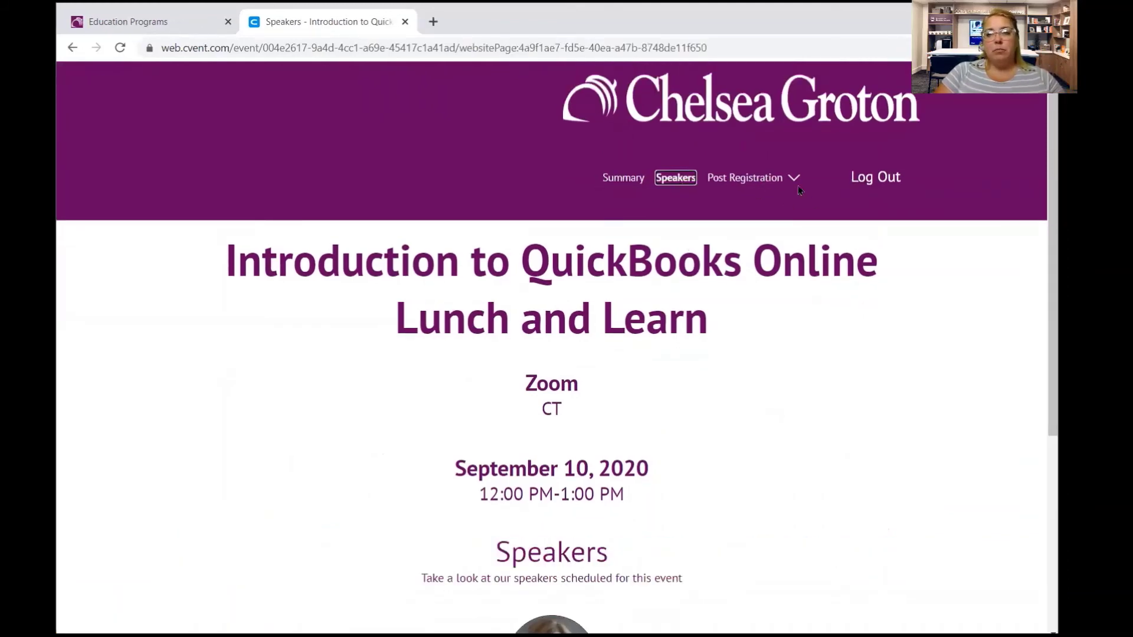
click(764, 184)
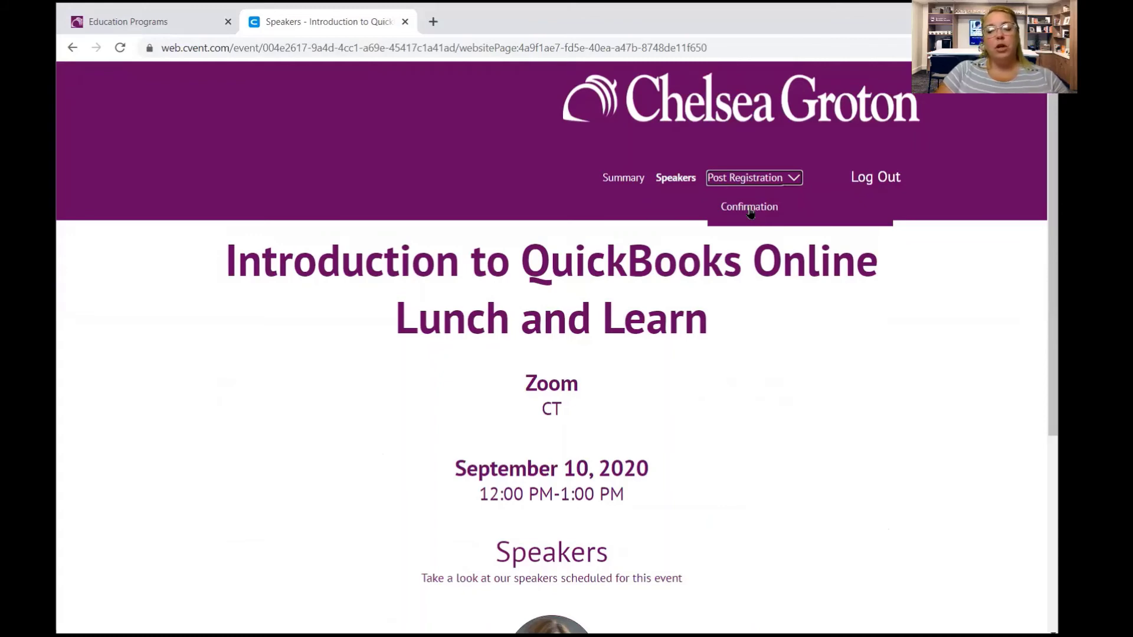
click(750, 211)
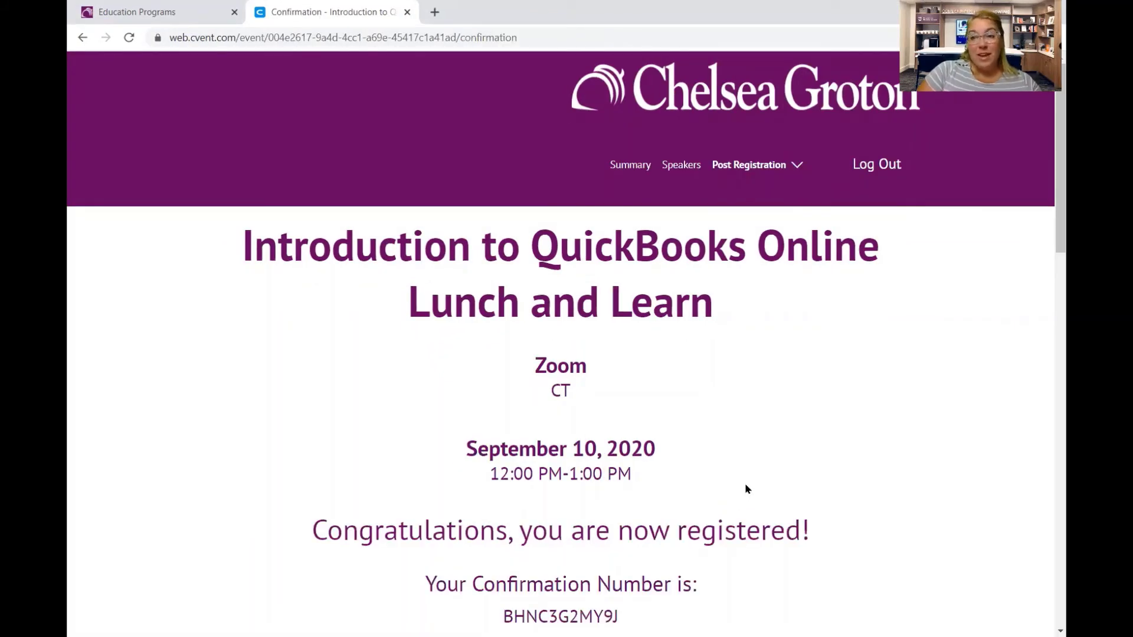